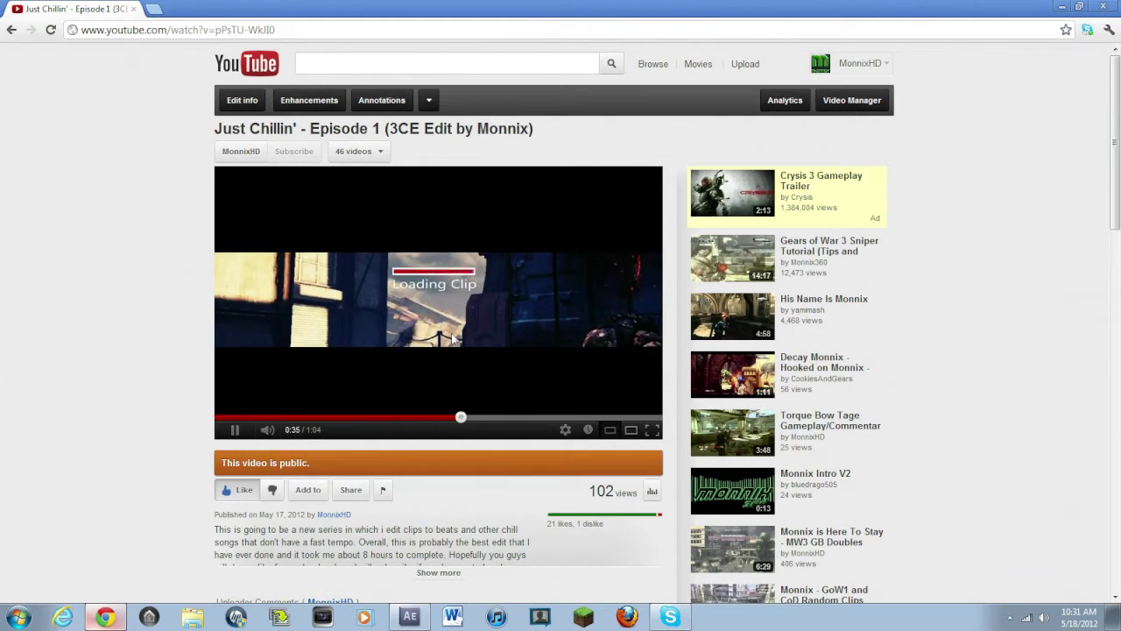
# Pause the 'Just Chillin' - Episode 1' example at 0:37 and switch to After Effects.
pyautogui.click(411, 332)
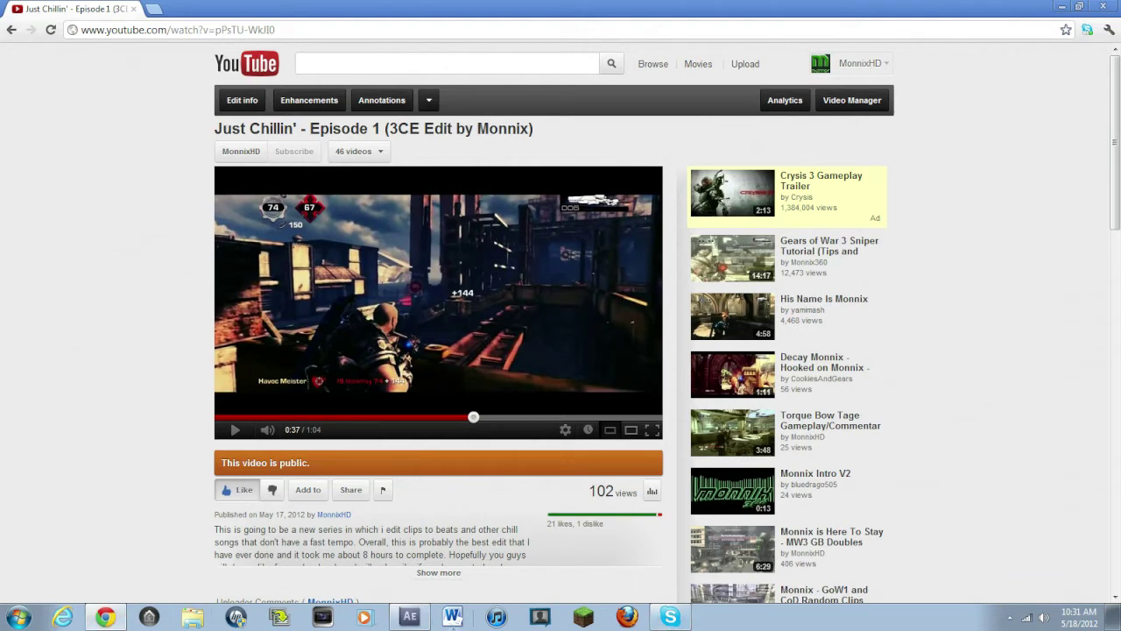
pyautogui.click(406, 617)
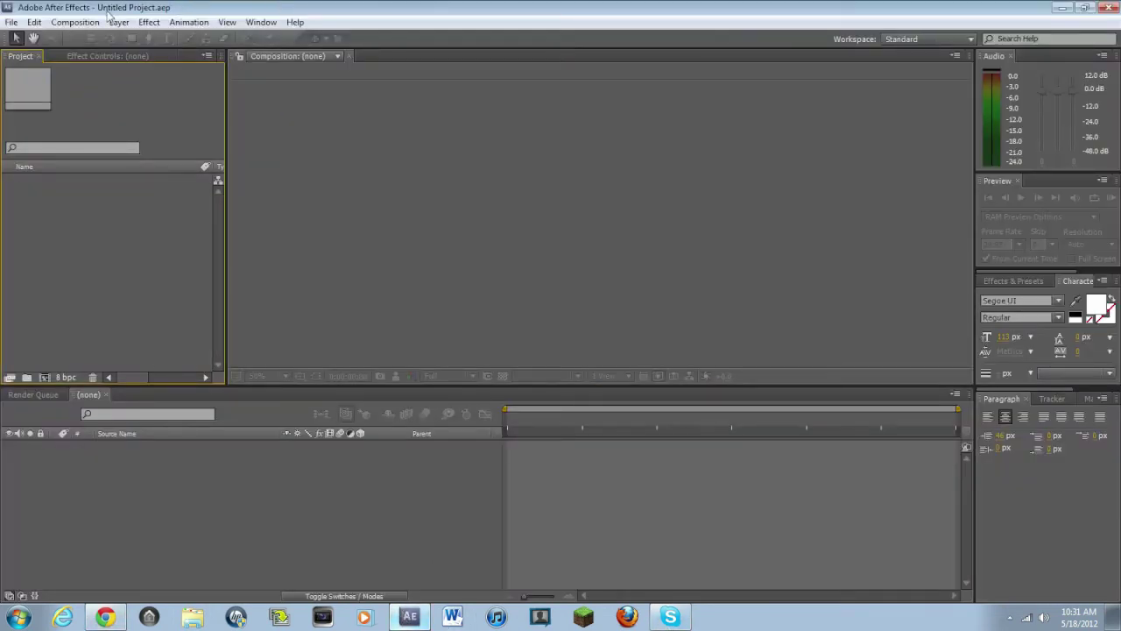
# Create Comp 1 with HDV/HDTV 720 29.97, 1280×720 and a black background.
pyautogui.click(75, 22)
pyautogui.click(88, 40)
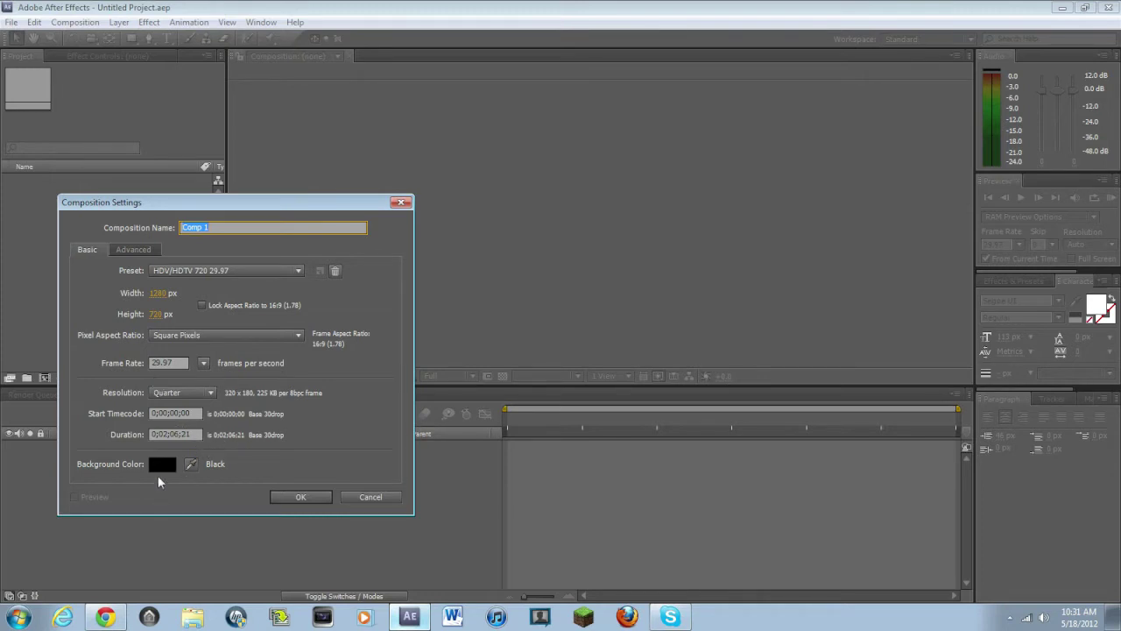
pyautogui.click(312, 498)
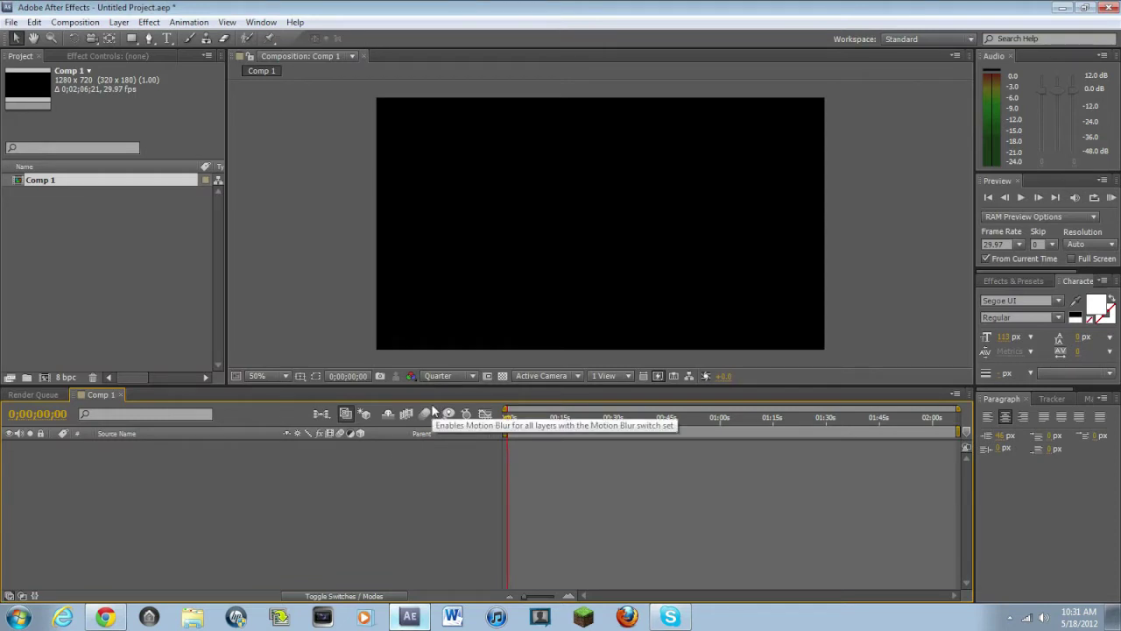
# Start a new solid layer and drag its colour picker to white.
pyautogui.click(119, 22)
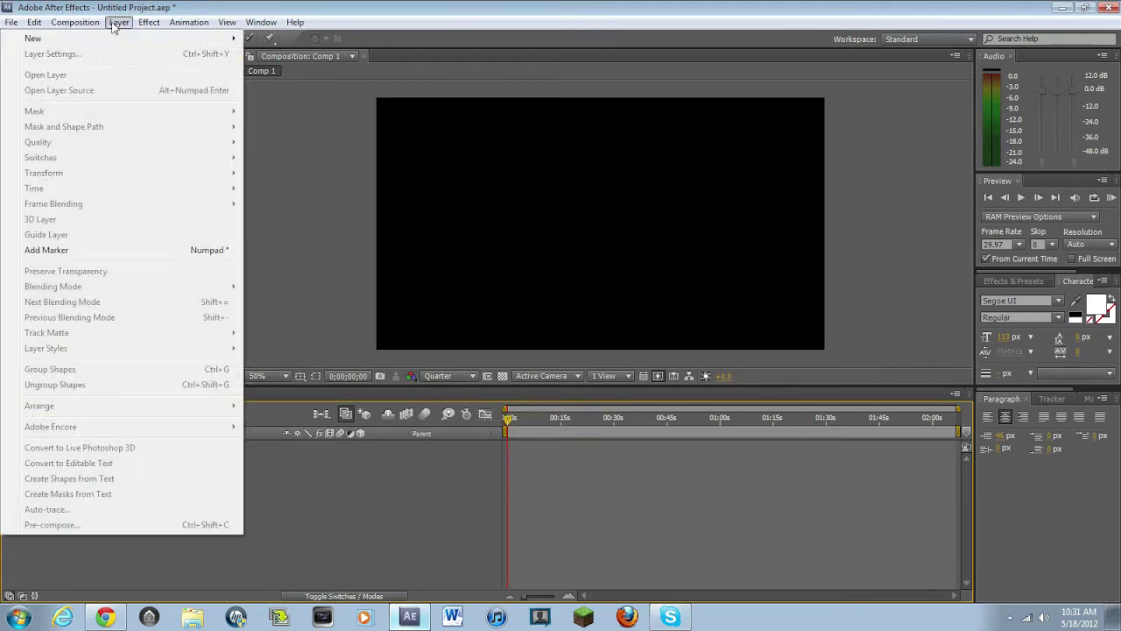
pyautogui.moveTo(97, 45)
pyautogui.click(271, 55)
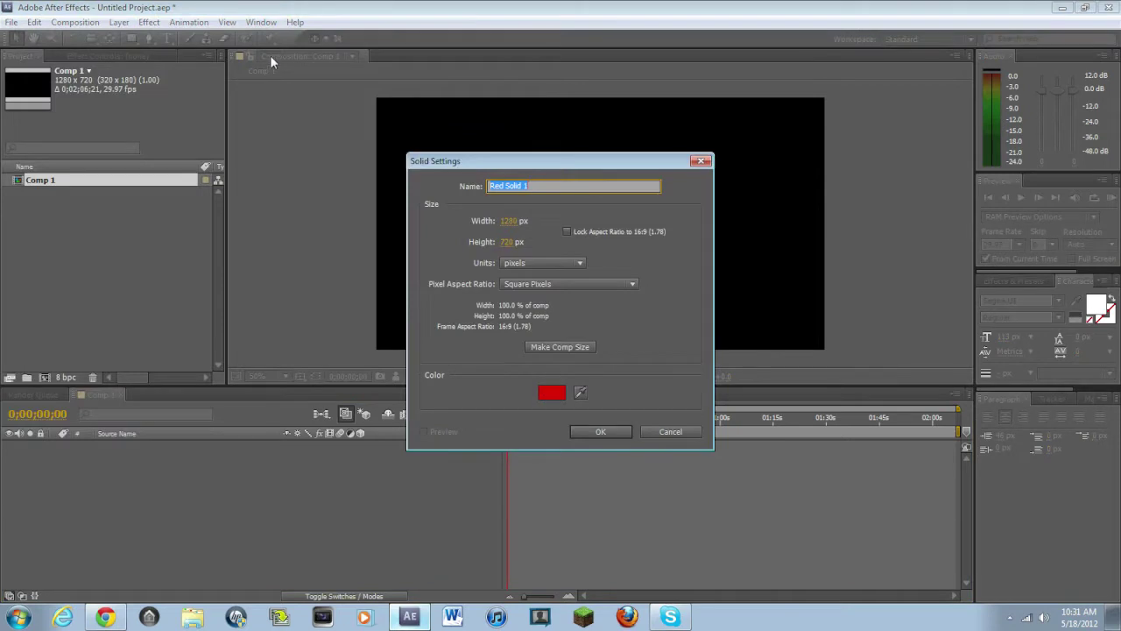
pyautogui.click(551, 396)
pyautogui.moveTo(325, 293); pyautogui.dragTo(210, 166)
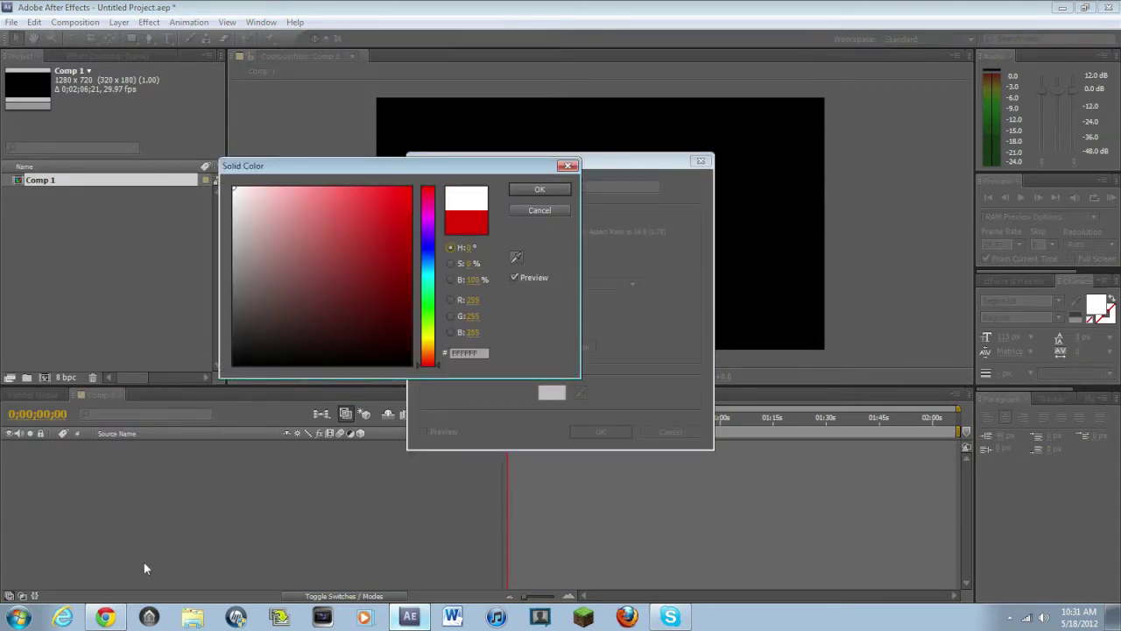
# Check the reference video's Loading Clip scene, then accept white (FFFFFF) and create White Solid 1.
pyautogui.click(105, 618)
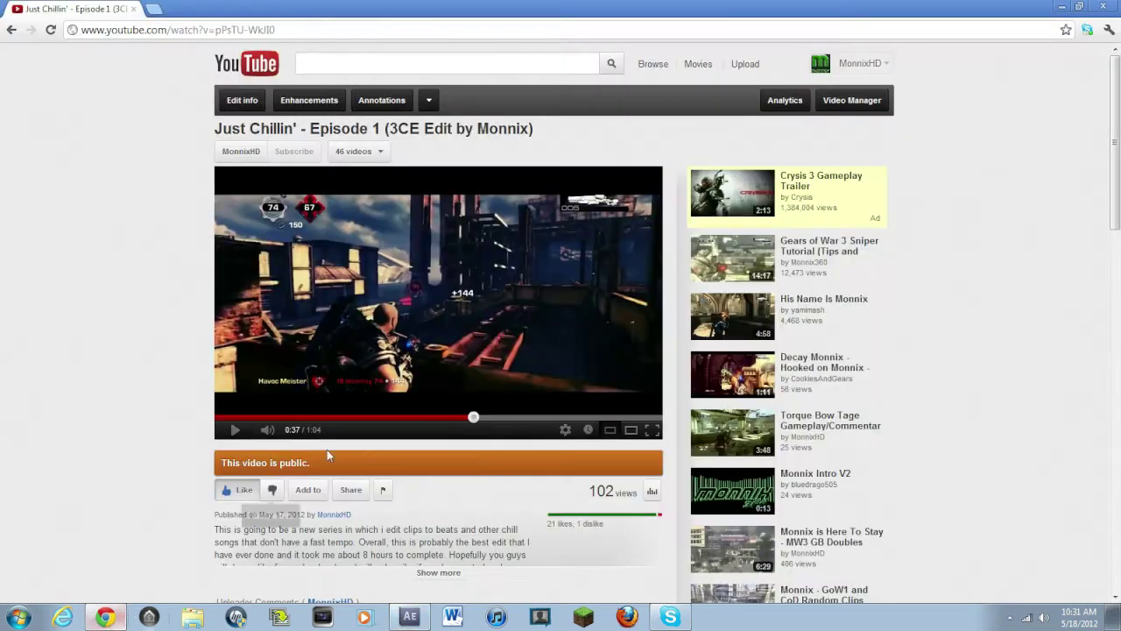
pyautogui.click(447, 420)
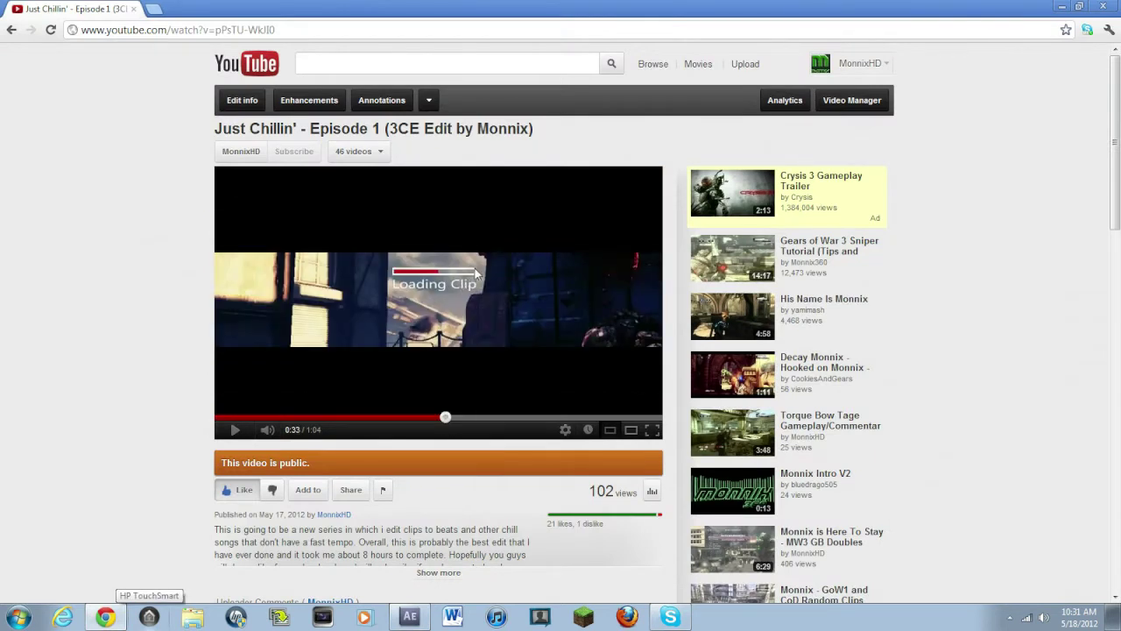
pyautogui.click(408, 618)
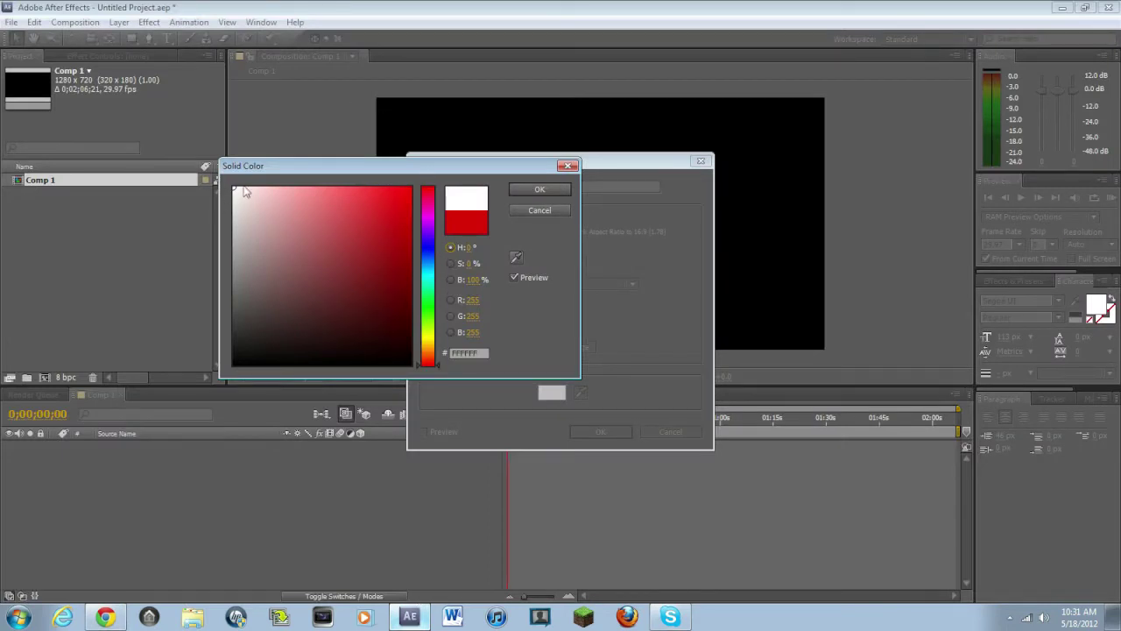
pyautogui.click(105, 618)
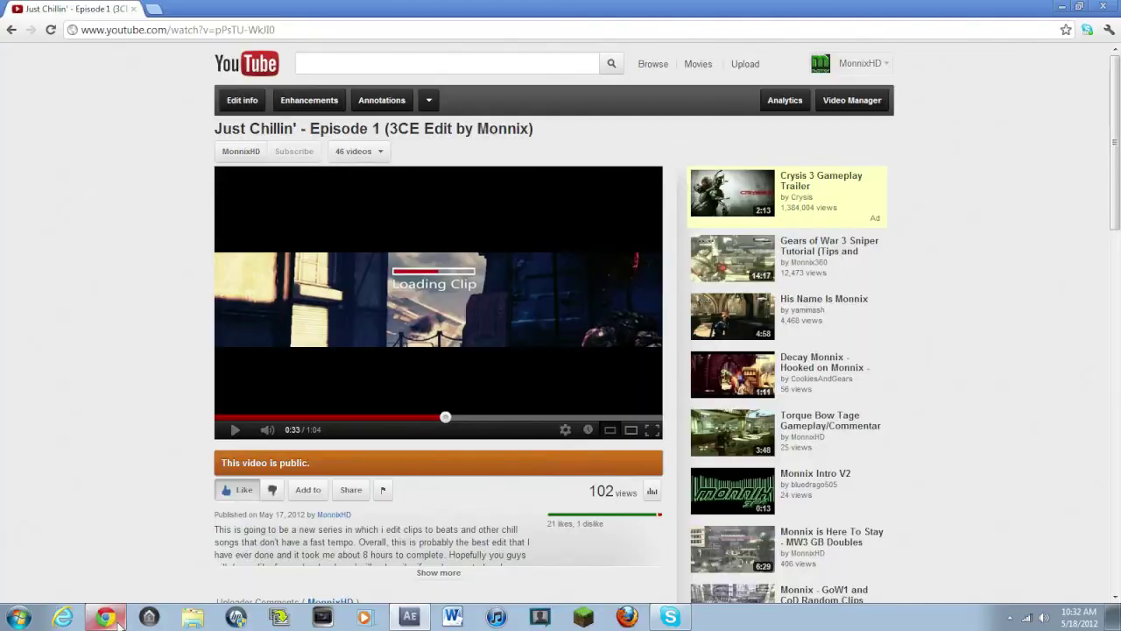
pyautogui.click(408, 618)
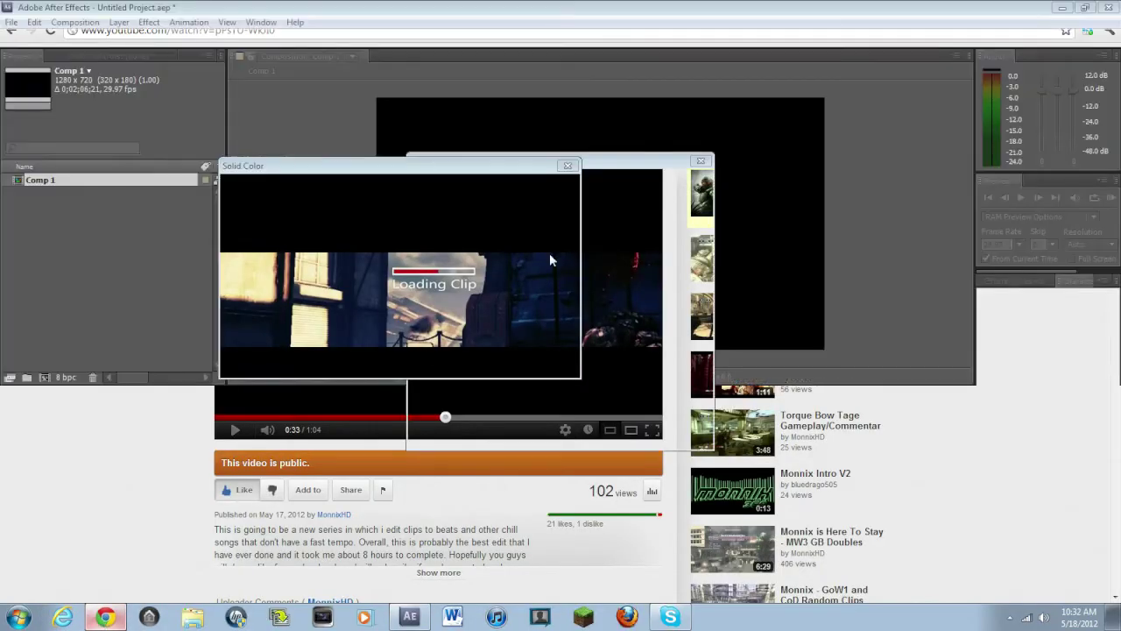
pyautogui.click(539, 190)
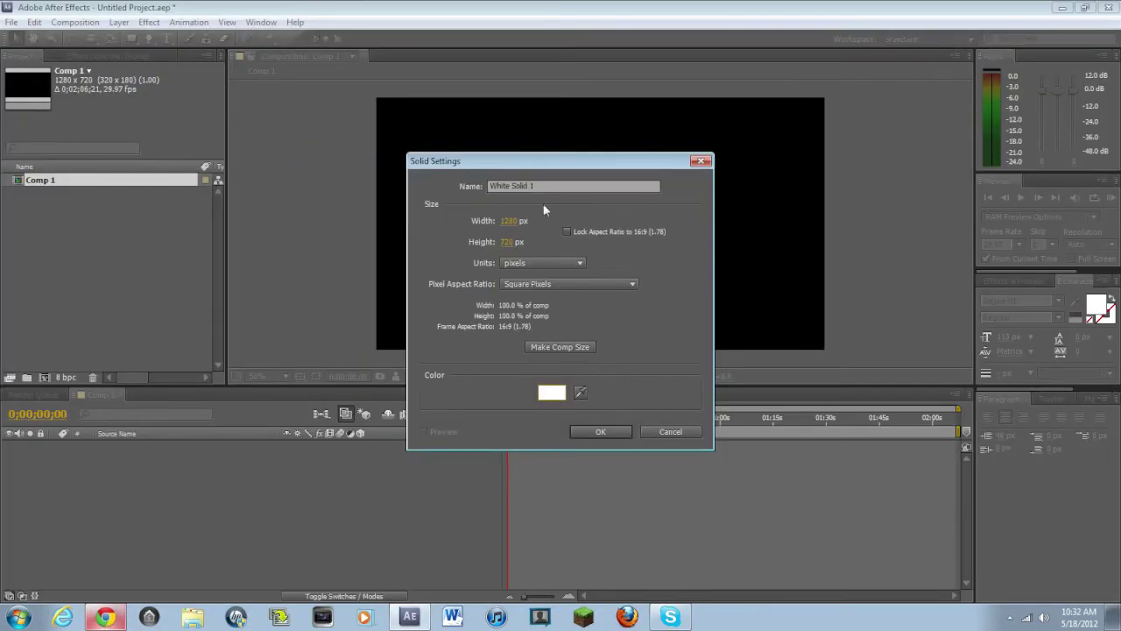
pyautogui.click(607, 430)
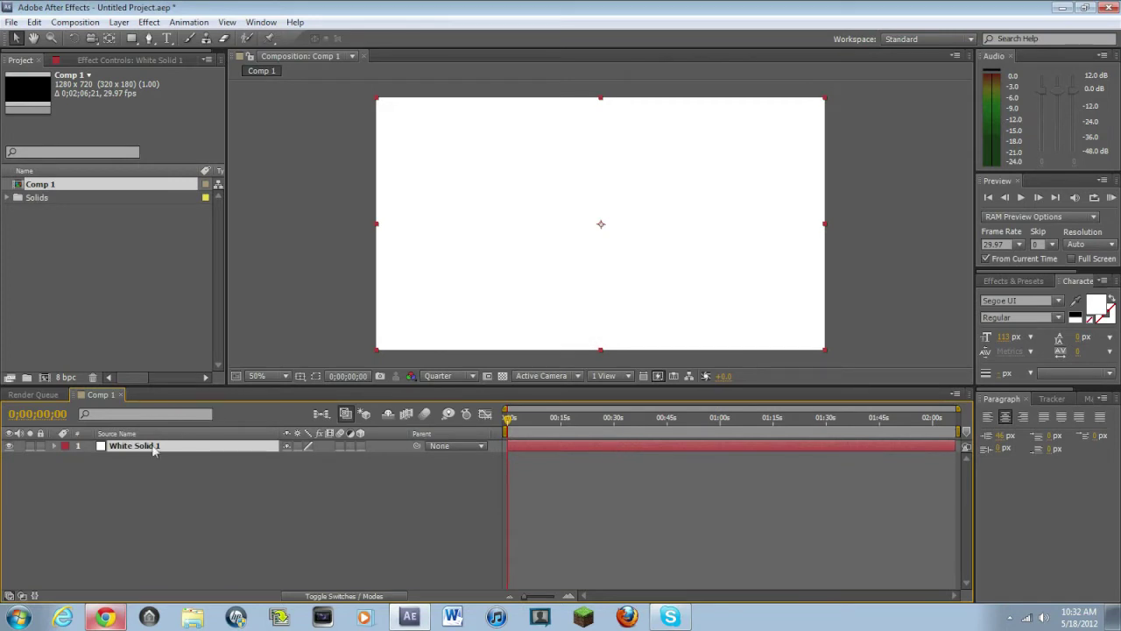
# Draw a wide, short rectangle mask across the solid's centre and select White Solid 1.
pyautogui.click(132, 38)
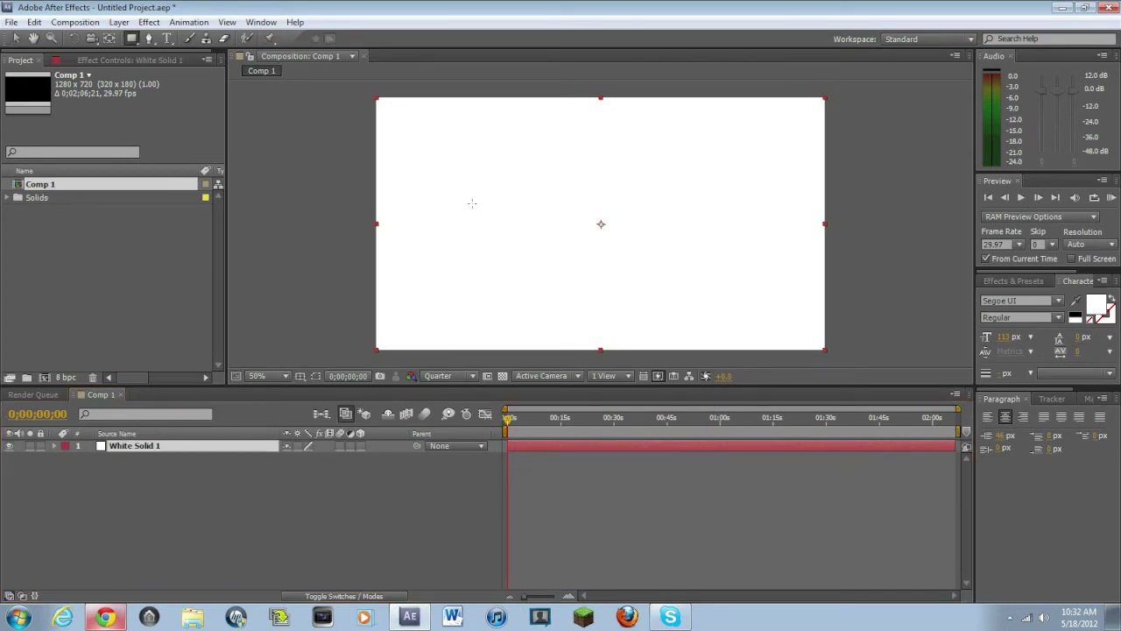
pyautogui.moveTo(460, 206); pyautogui.dragTo(758, 233)
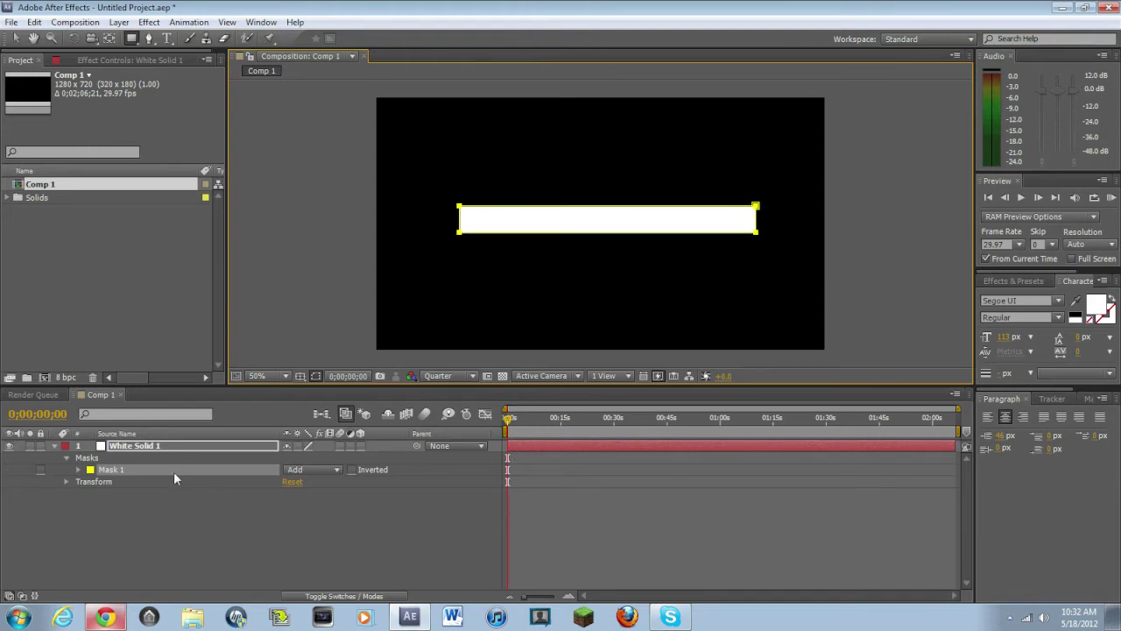
pyautogui.click(149, 447)
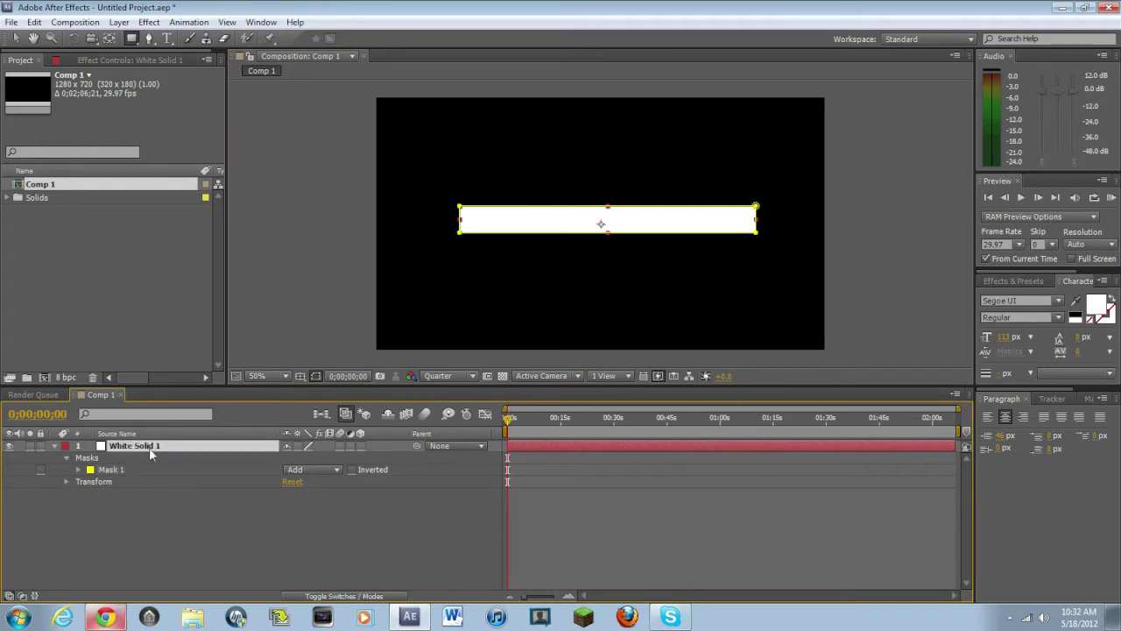
pyautogui.click(118, 22)
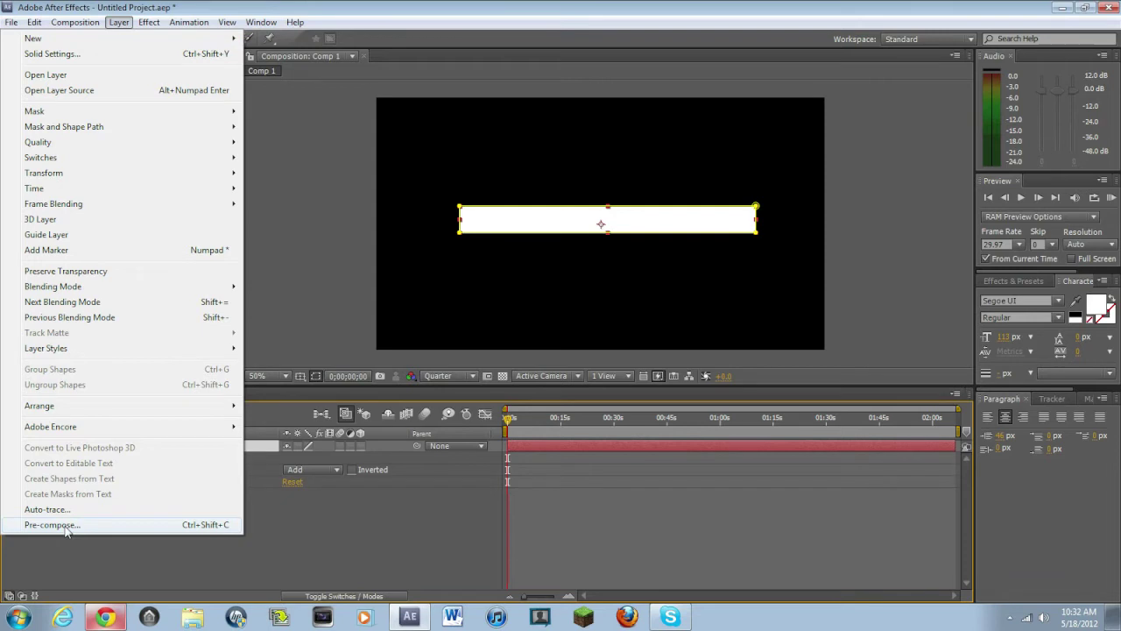
# Pre-compose White Solid 1 into 'White Solid 1 Comp 1', moving all attributes.
pyautogui.click(65, 526)
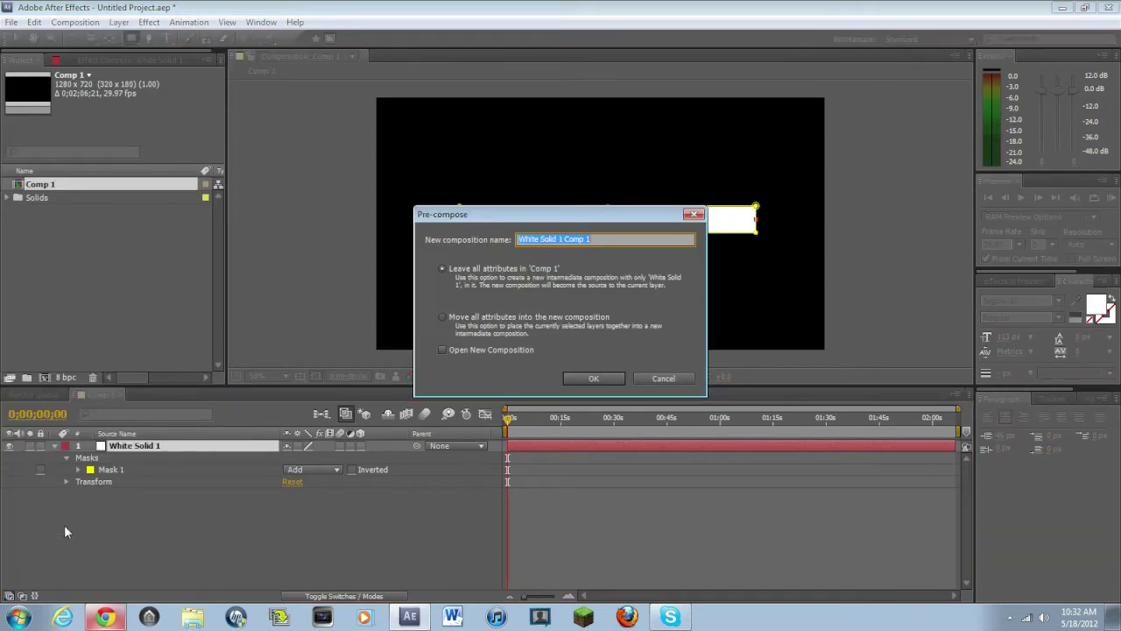
pyautogui.click(442, 317)
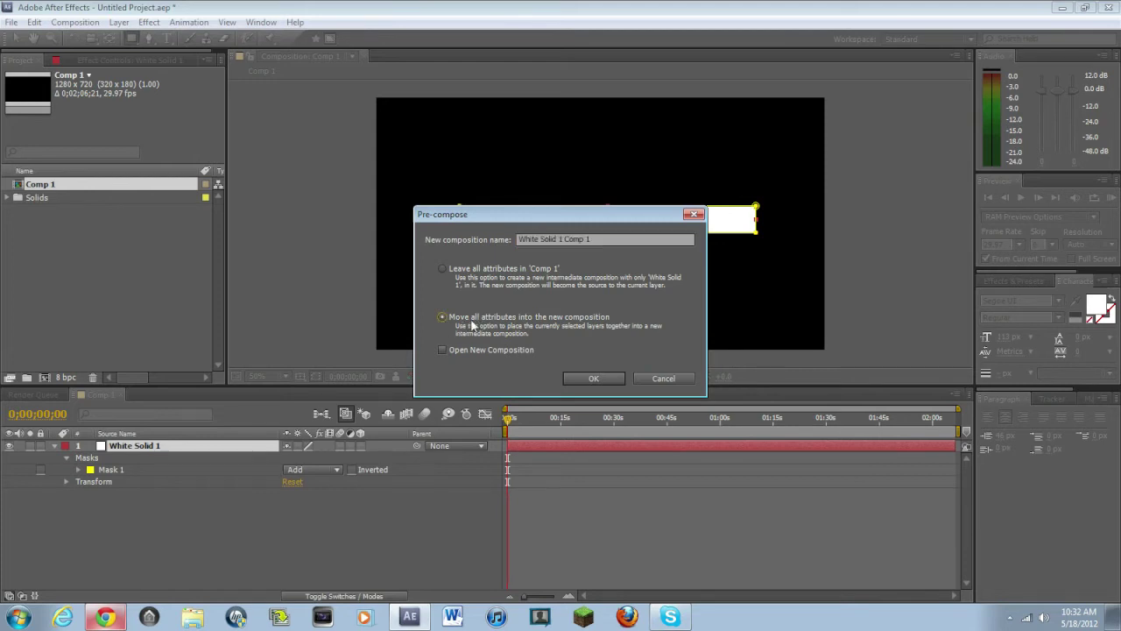
pyautogui.click(594, 378)
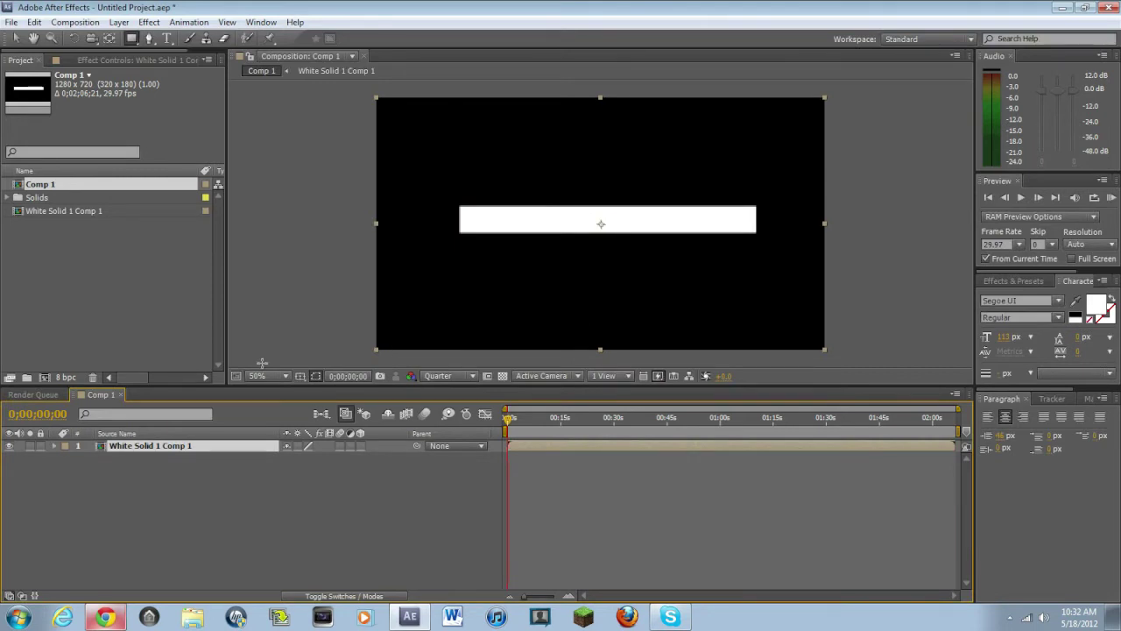
pyautogui.click(55, 447)
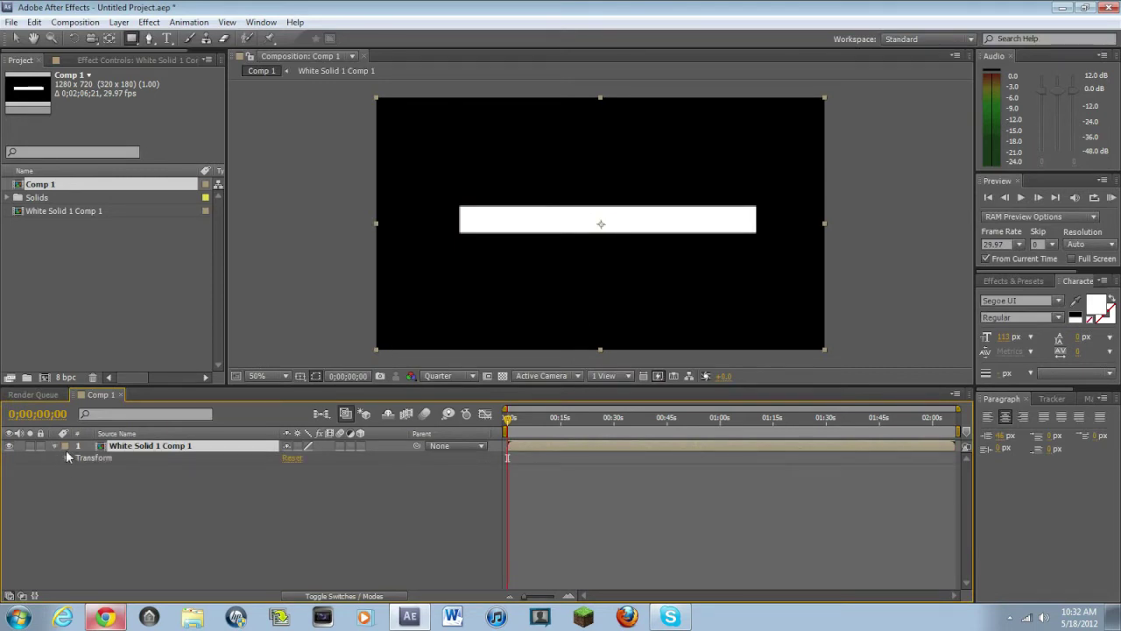
# Draw a mask slightly larger than the white bar and squash it to a thin strip.
pyautogui.click(55, 446)
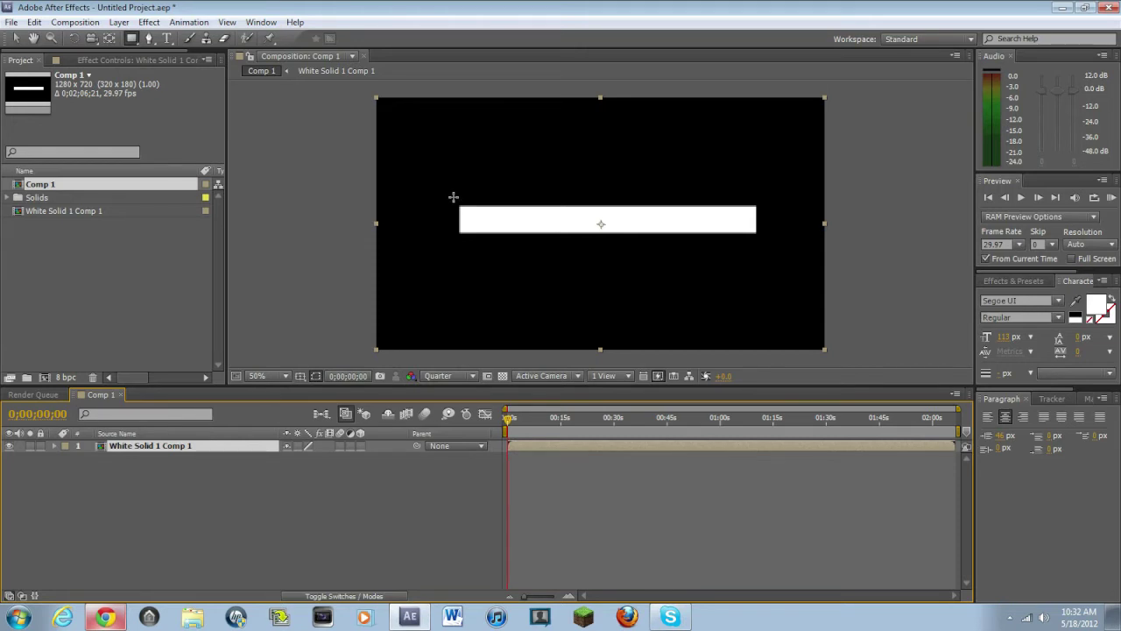
pyautogui.moveTo(452, 197); pyautogui.dragTo(762, 247)
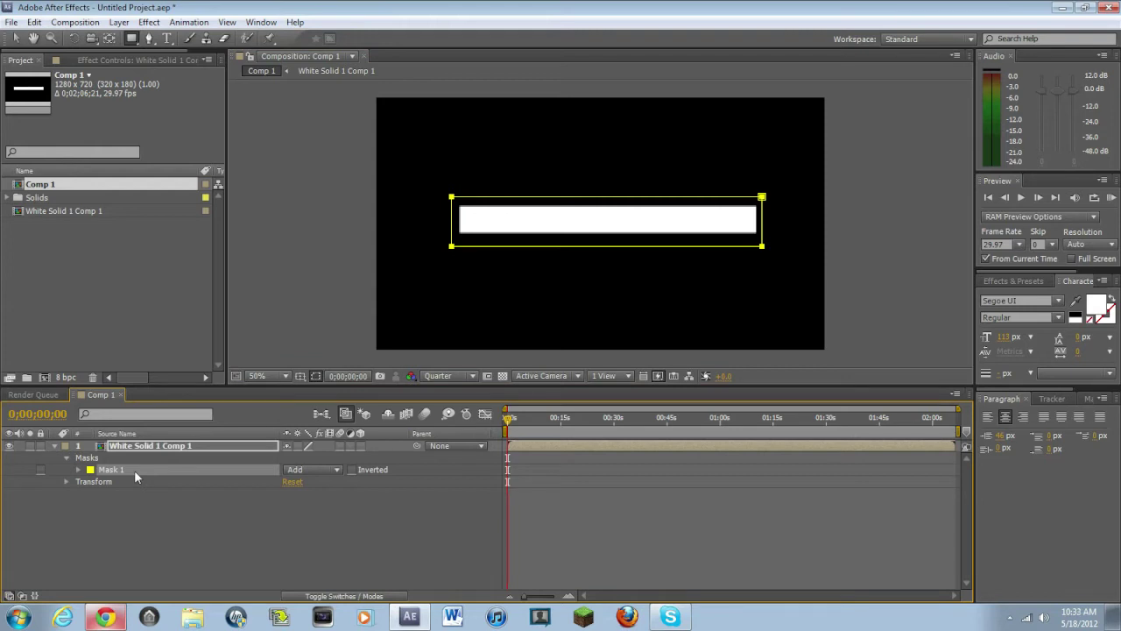
pyautogui.press('v')
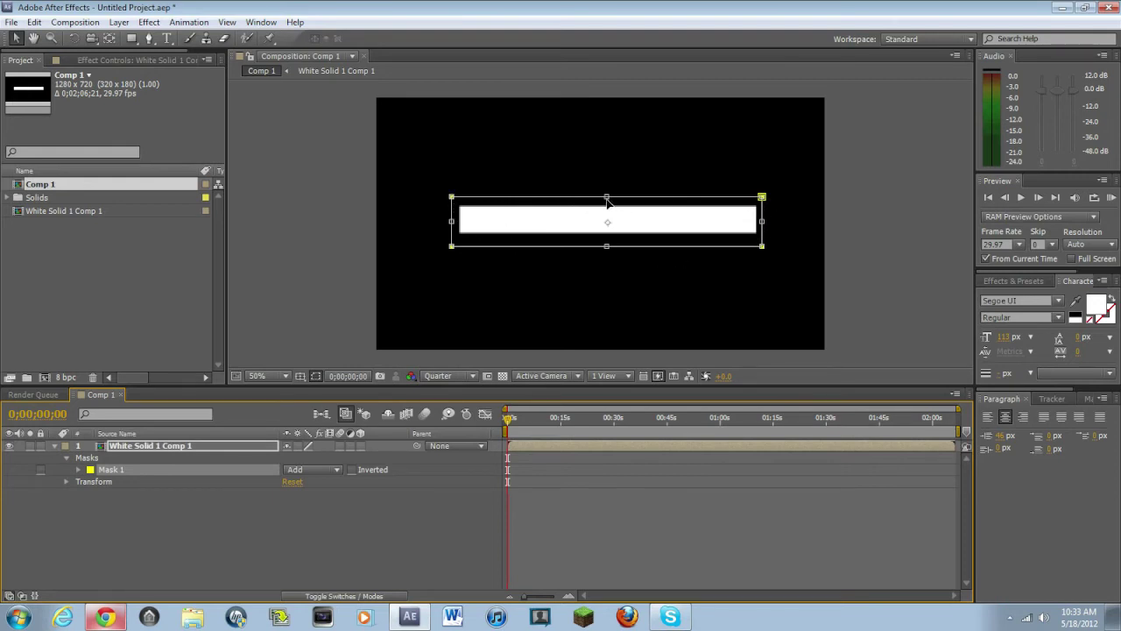
pyautogui.moveTo(607, 198); pyautogui.dragTo(608, 227)
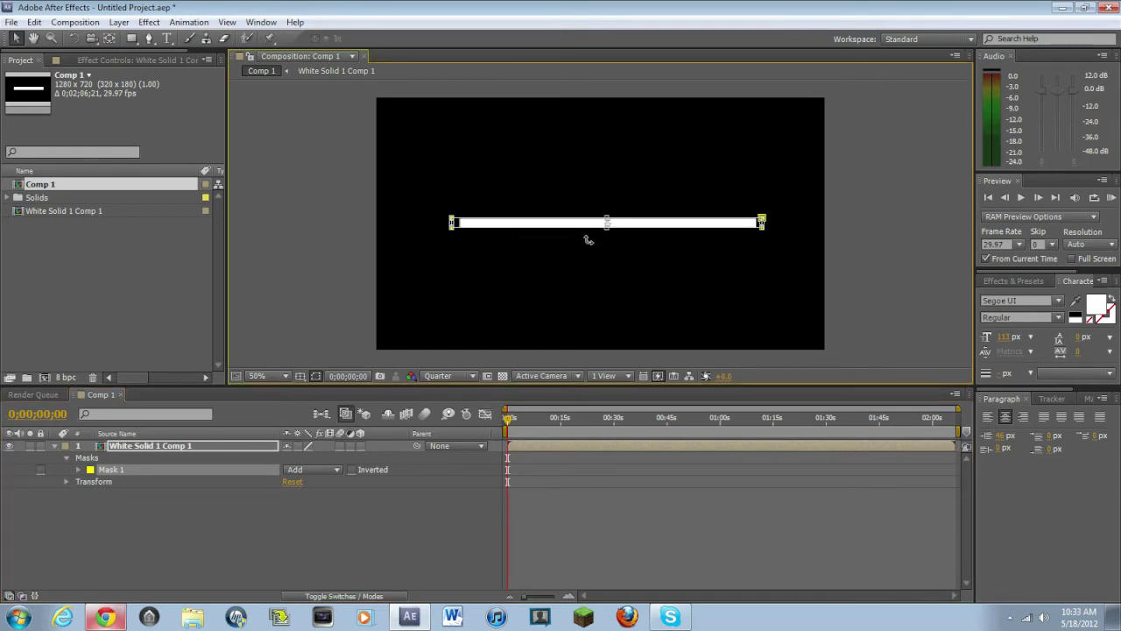
# Set Mask 1 to Subtract and pull its left and right edges inside the bar.
pyautogui.click(335, 469)
pyautogui.click(319, 517)
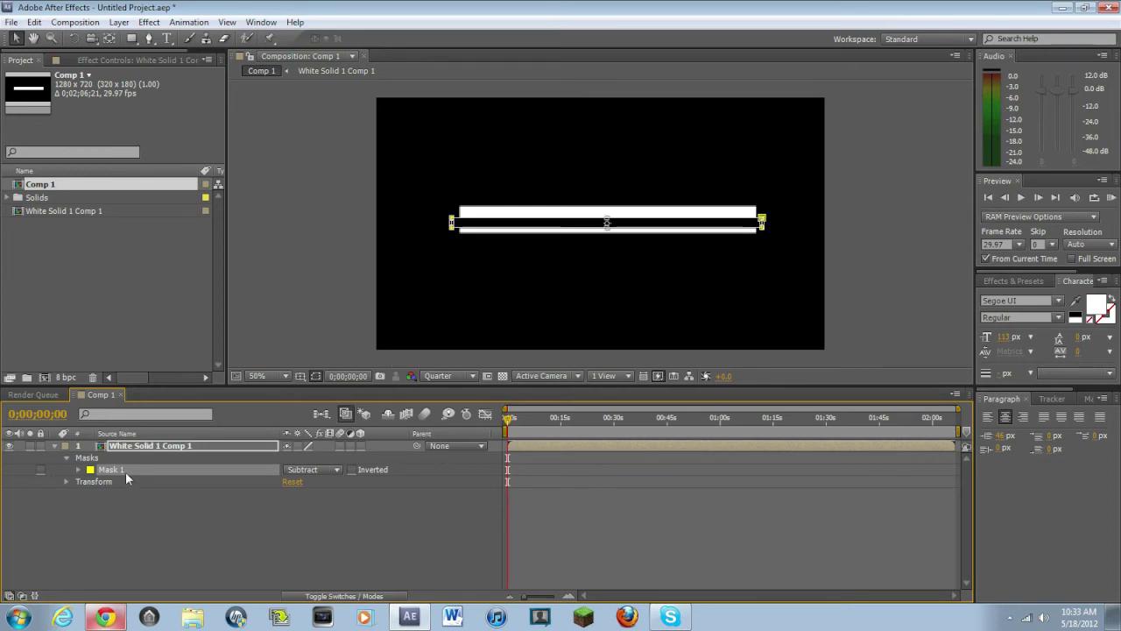
pyautogui.click(606, 221)
pyautogui.moveTo(760, 216); pyautogui.dragTo(752, 221)
pyautogui.moveTo(451, 220); pyautogui.dragTo(461, 220)
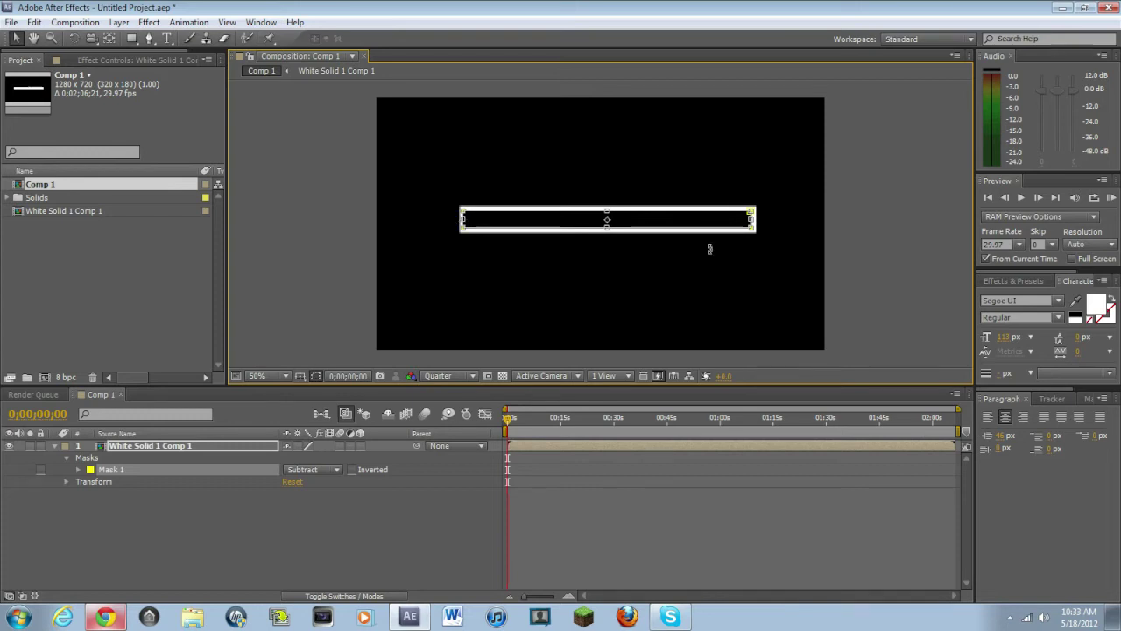
pyautogui.hotkey('alt', 'Tab')
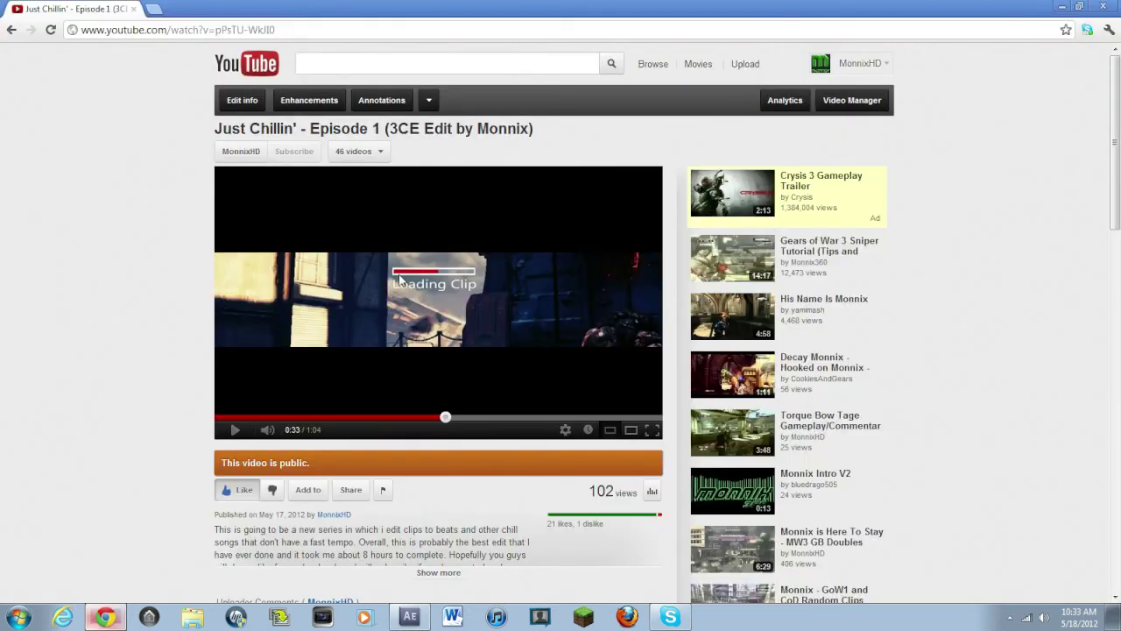
pyautogui.click(110, 618)
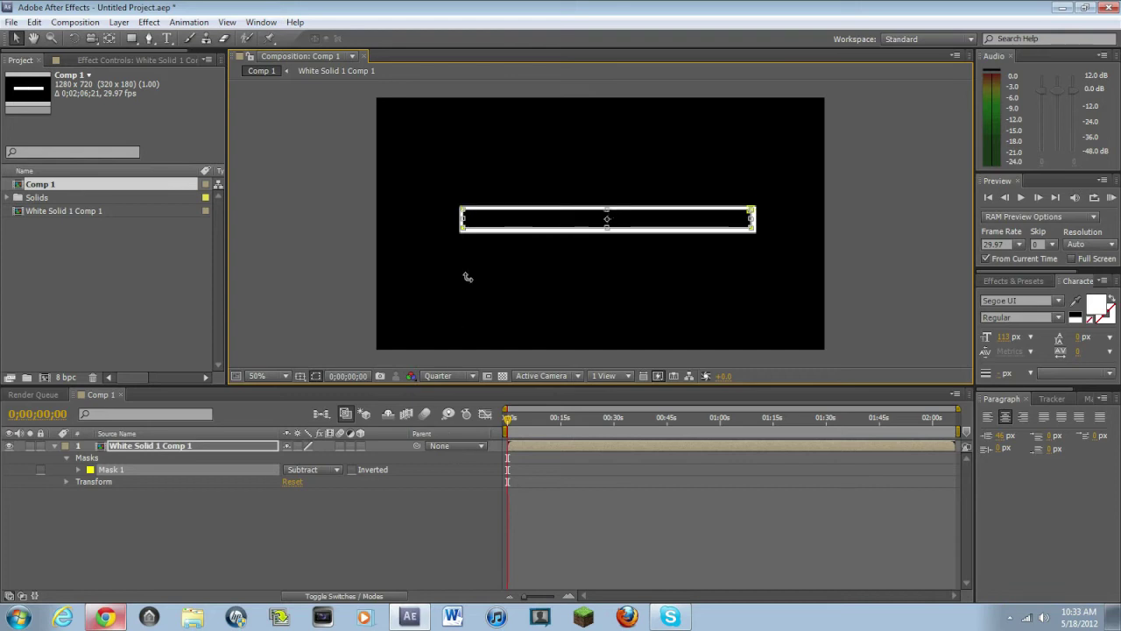
# Select White Solid 1 Comp 1 and start a new solid layer.
pyautogui.click(300, 562)
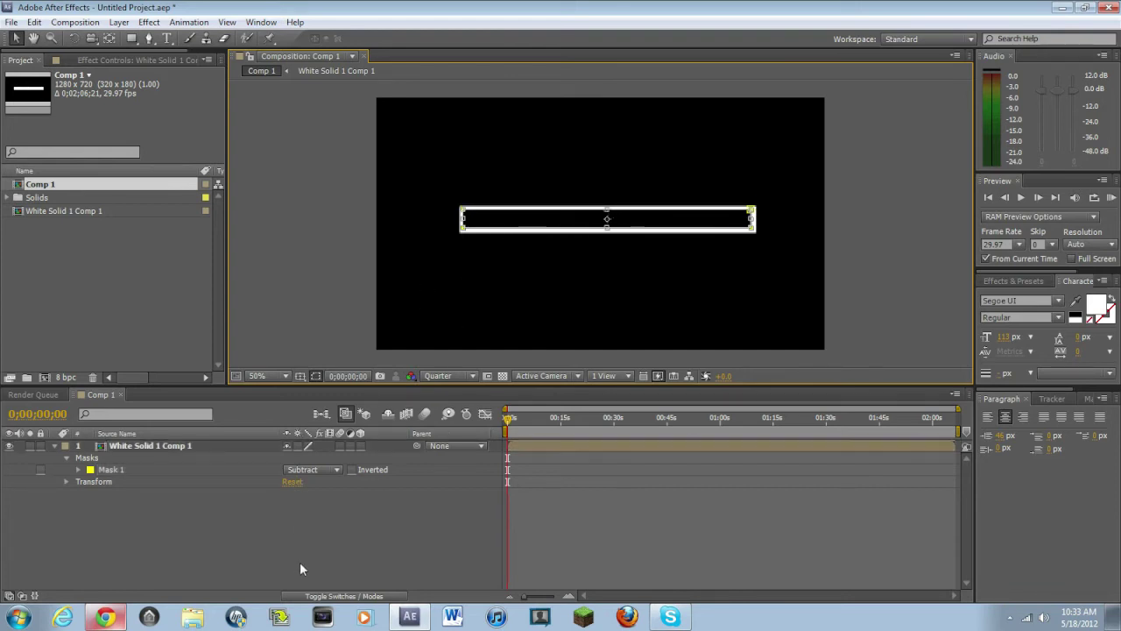
pyautogui.click(177, 448)
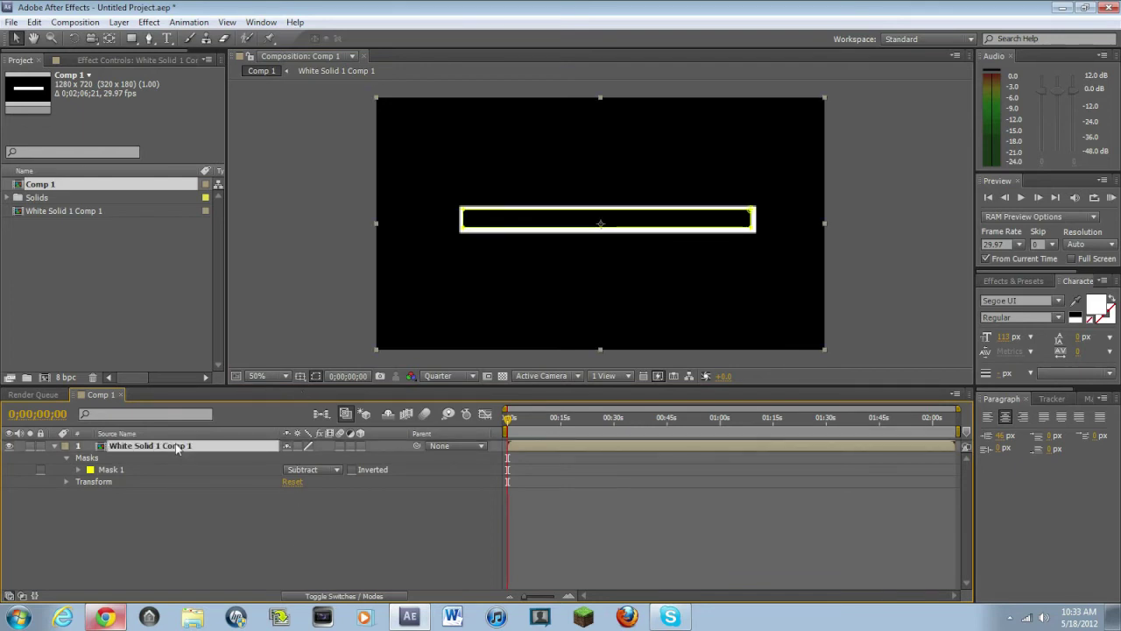
pyautogui.click(120, 21)
pyautogui.moveTo(210, 38)
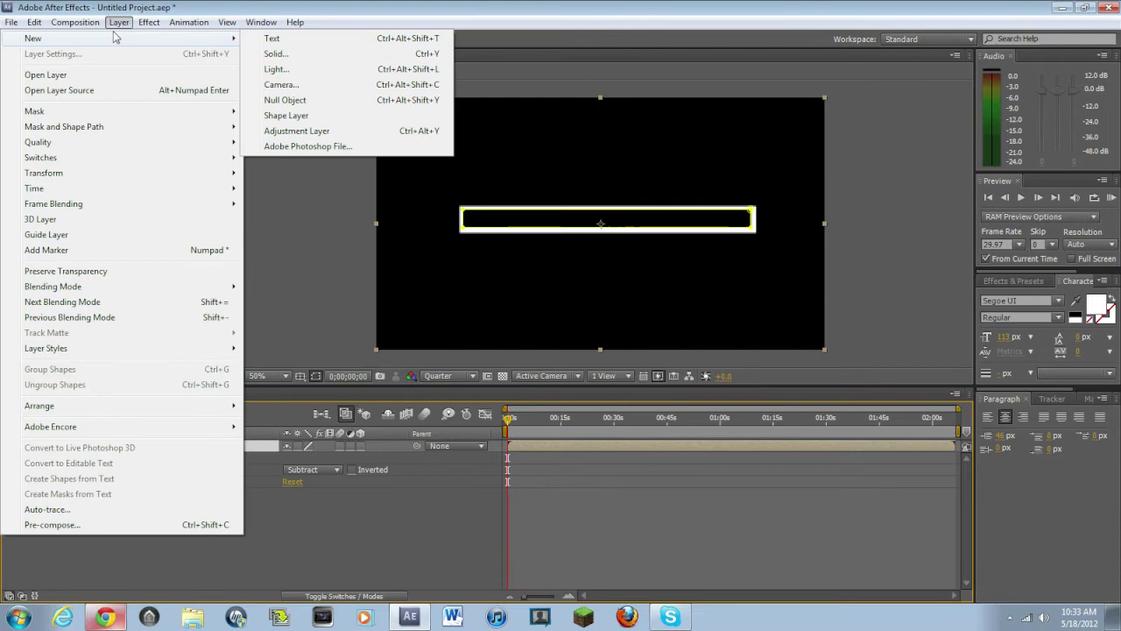
pyautogui.click(289, 55)
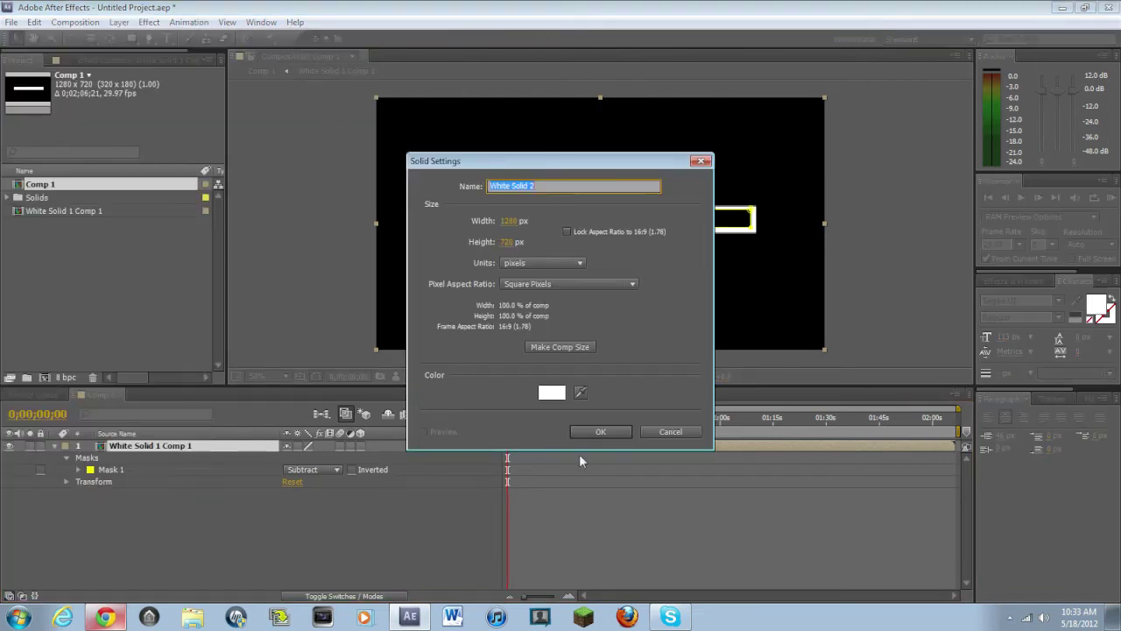
# Colour the new solid bright red #E80B0B and create Red Solid 1.
pyautogui.click(105, 618)
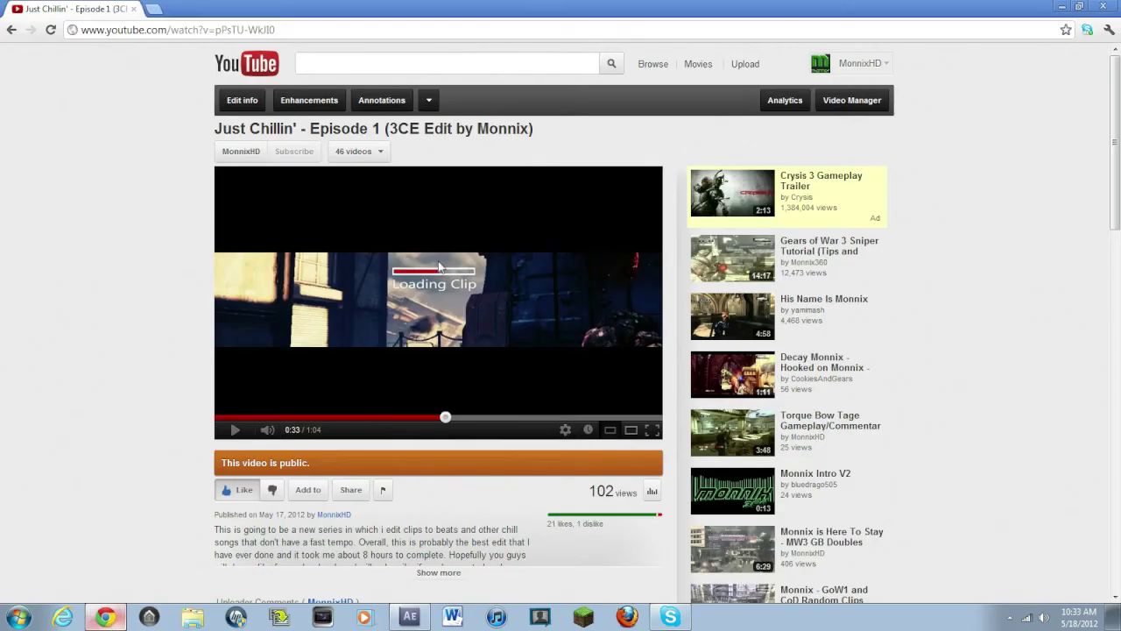
pyautogui.click(409, 618)
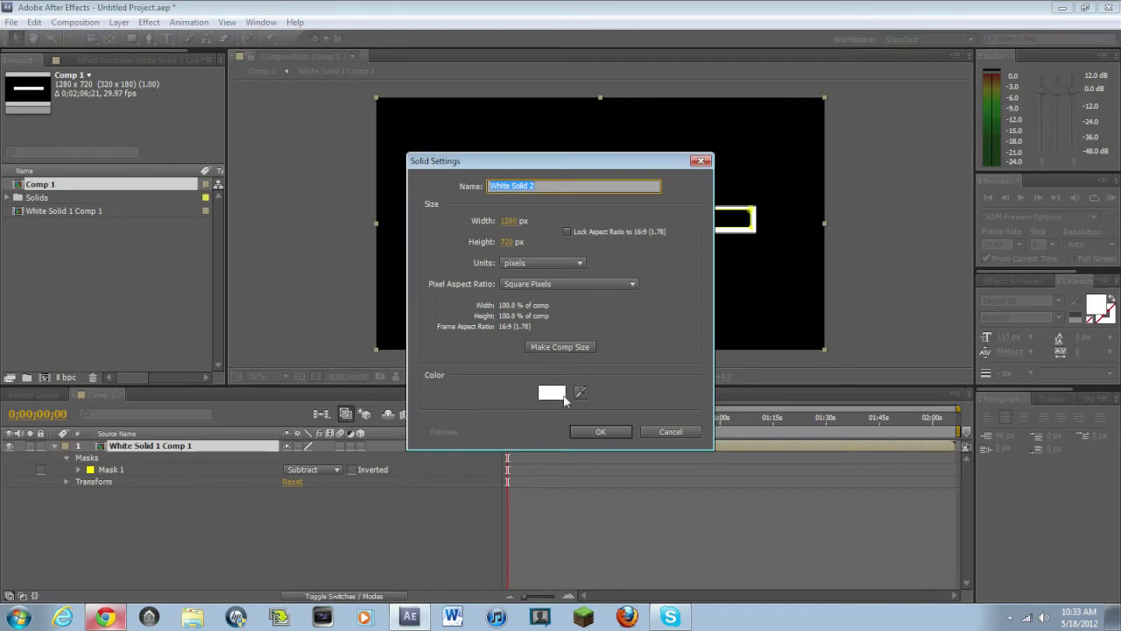
pyautogui.click(552, 394)
pyautogui.moveTo(398, 202); pyautogui.dragTo(403, 202)
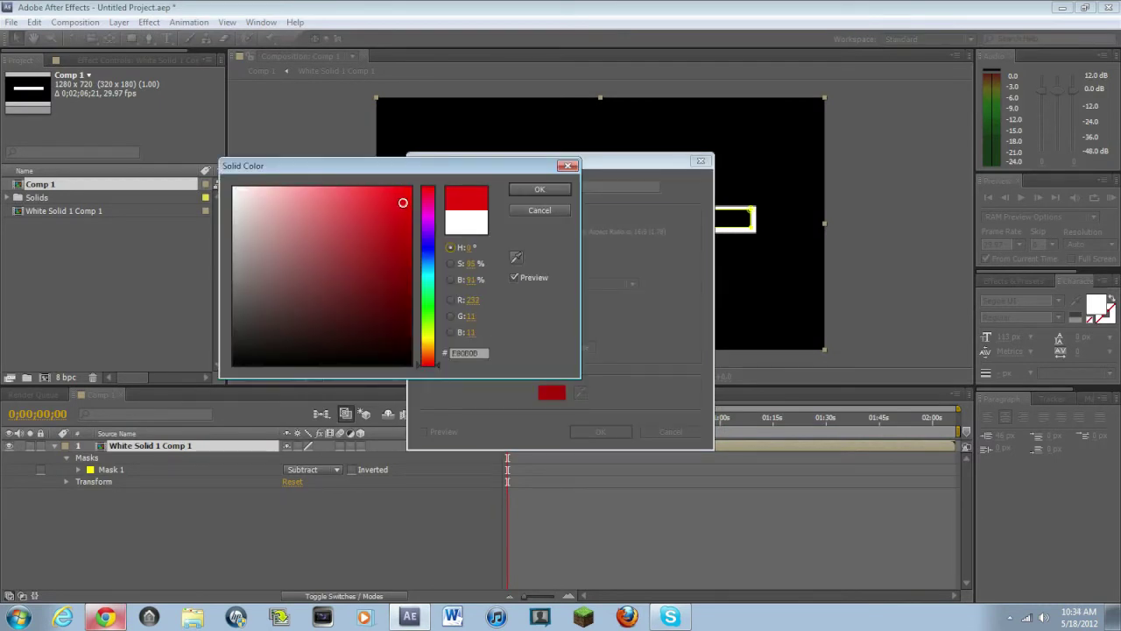
pyautogui.click(541, 188)
pyautogui.click(599, 431)
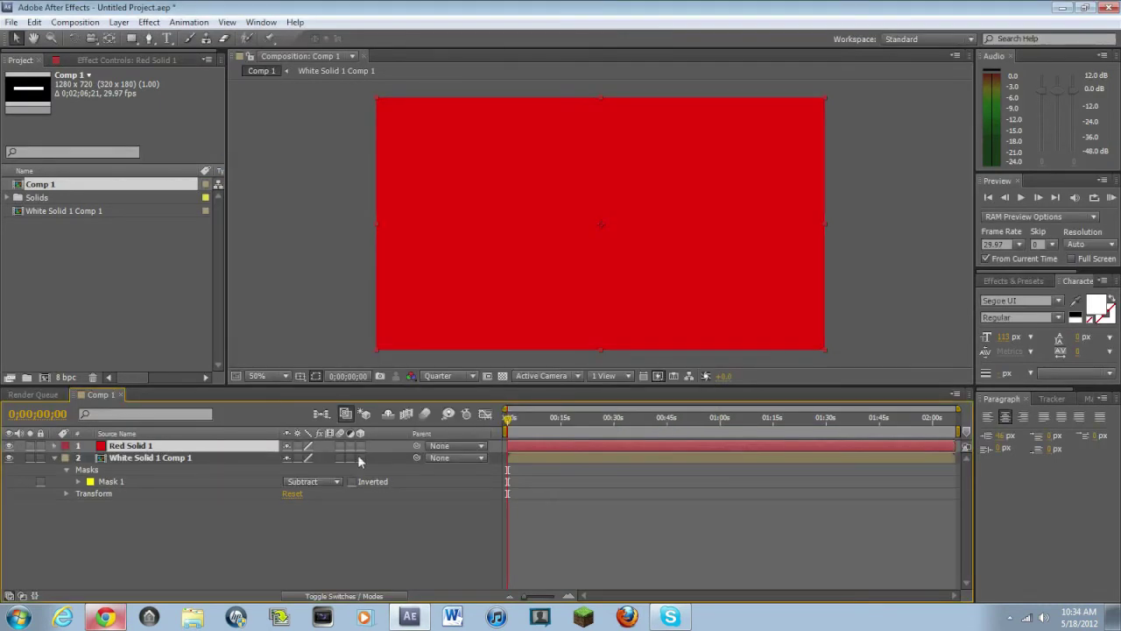
# Hide Red Solid 1, mask it just inside the white frame, show it again and duplicate the mask.
pyautogui.click(10, 446)
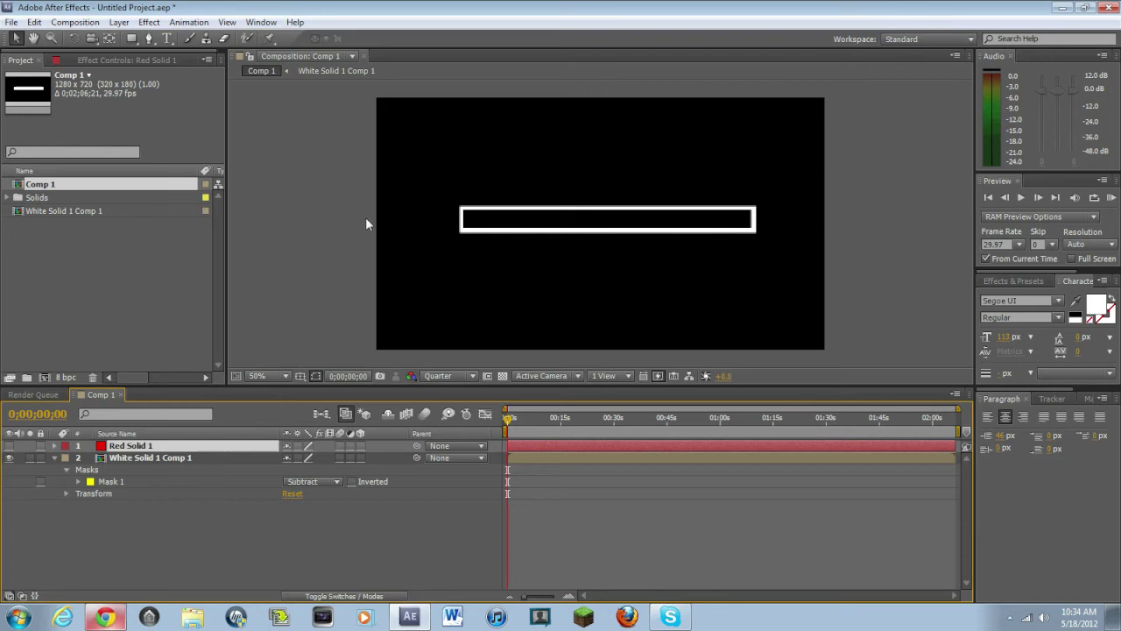
pyautogui.click(131, 38)
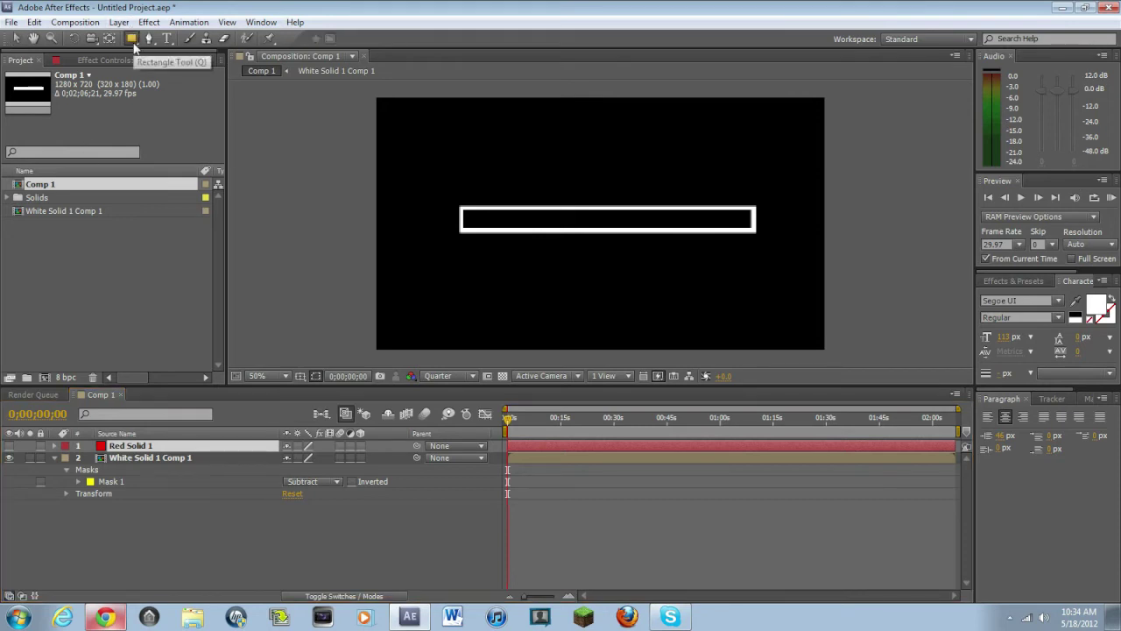
pyautogui.moveTo(137, 51); pyautogui.dragTo(175, 40)
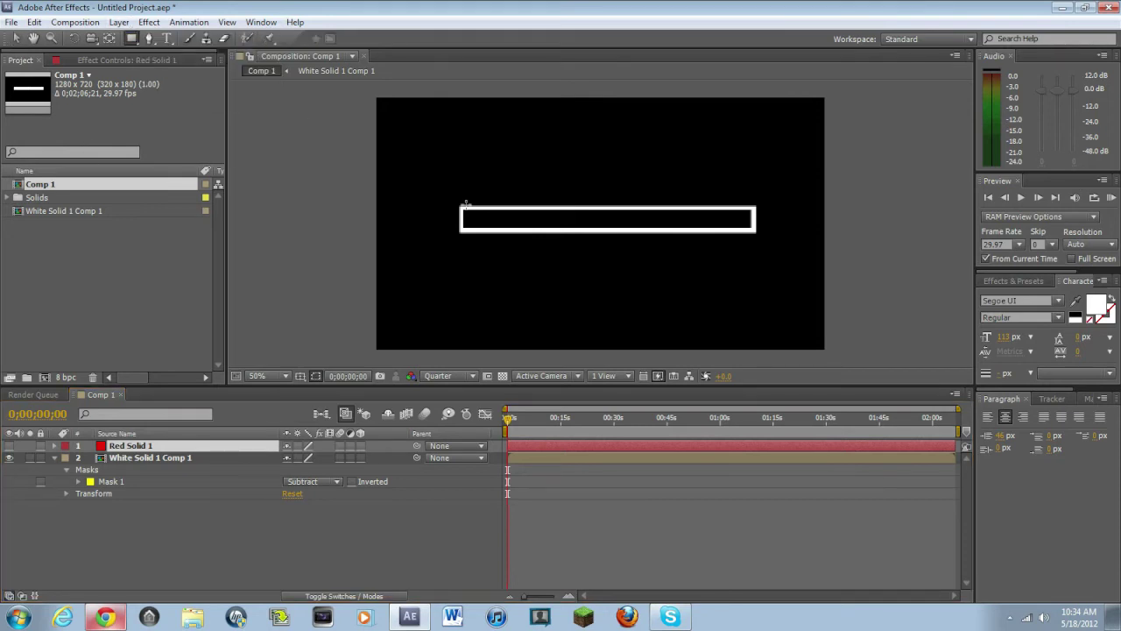
pyautogui.moveTo(467, 214); pyautogui.dragTo(749, 223)
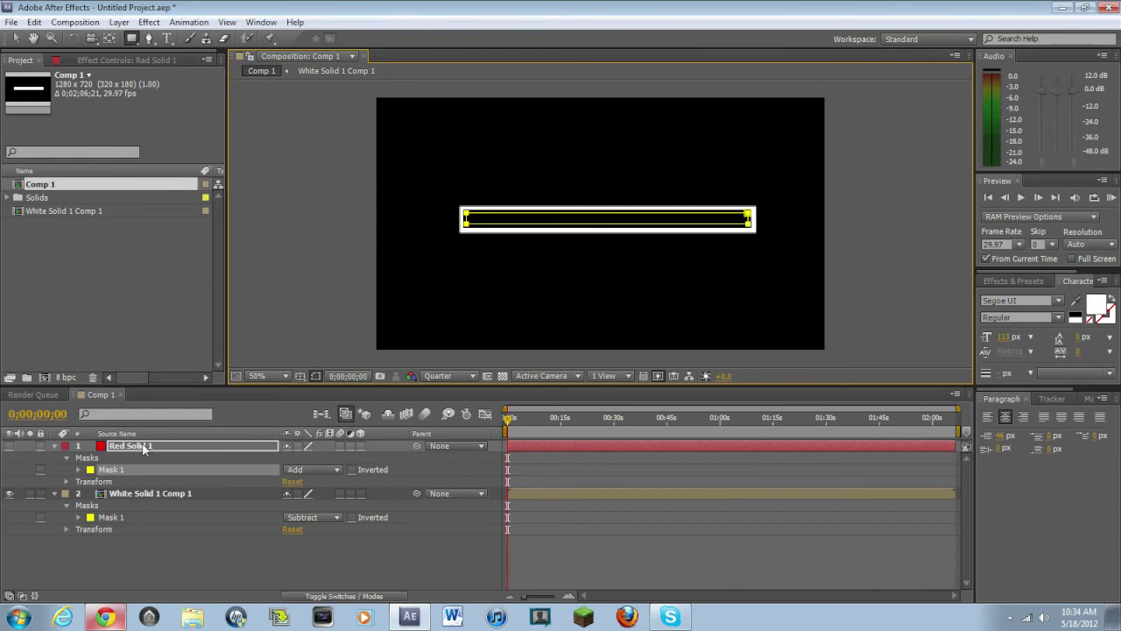
pyautogui.click(9, 446)
pyautogui.hotkey('ctrl', 'd')
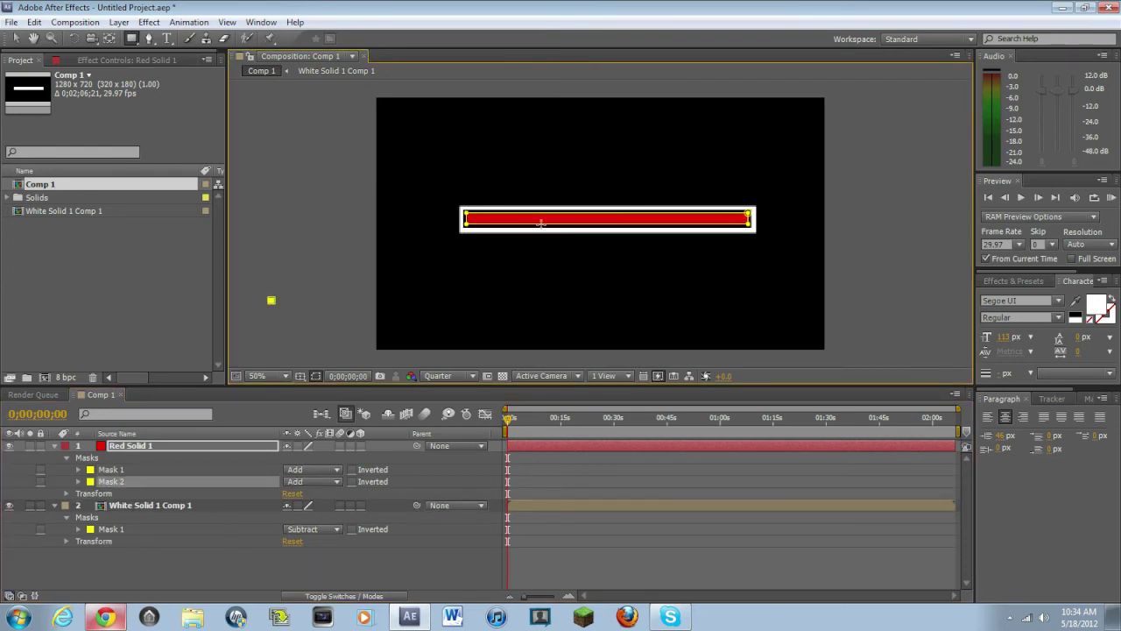
# Undo the duplicate mask, return the time to 0;00;00;00, and show Mask 1's Mask Path.
pyautogui.click(168, 450)
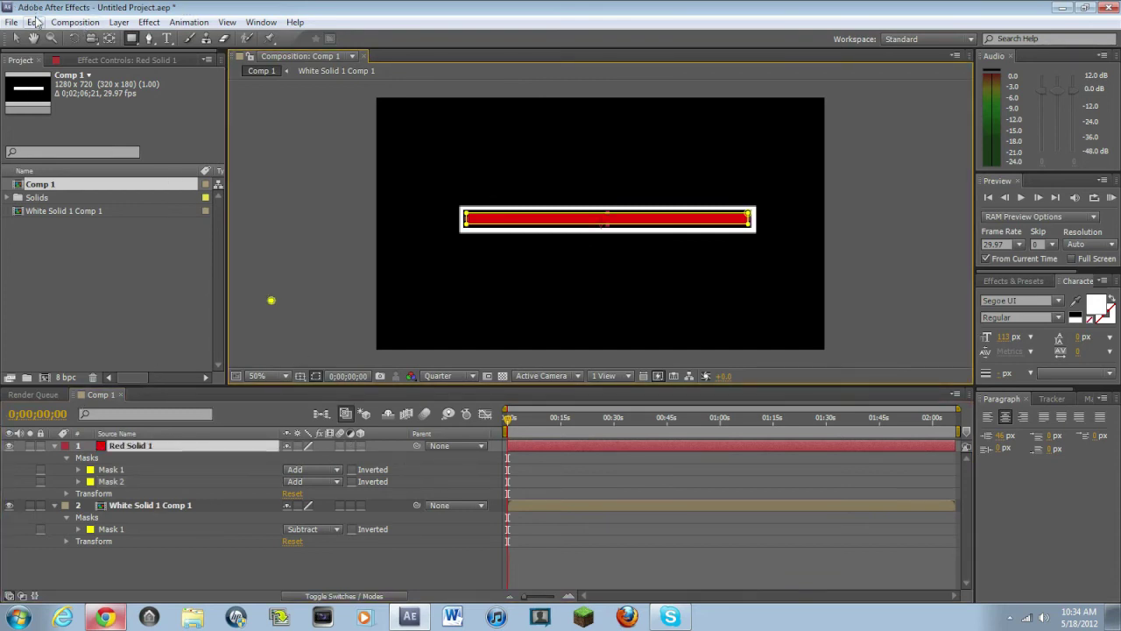
pyautogui.click(34, 22)
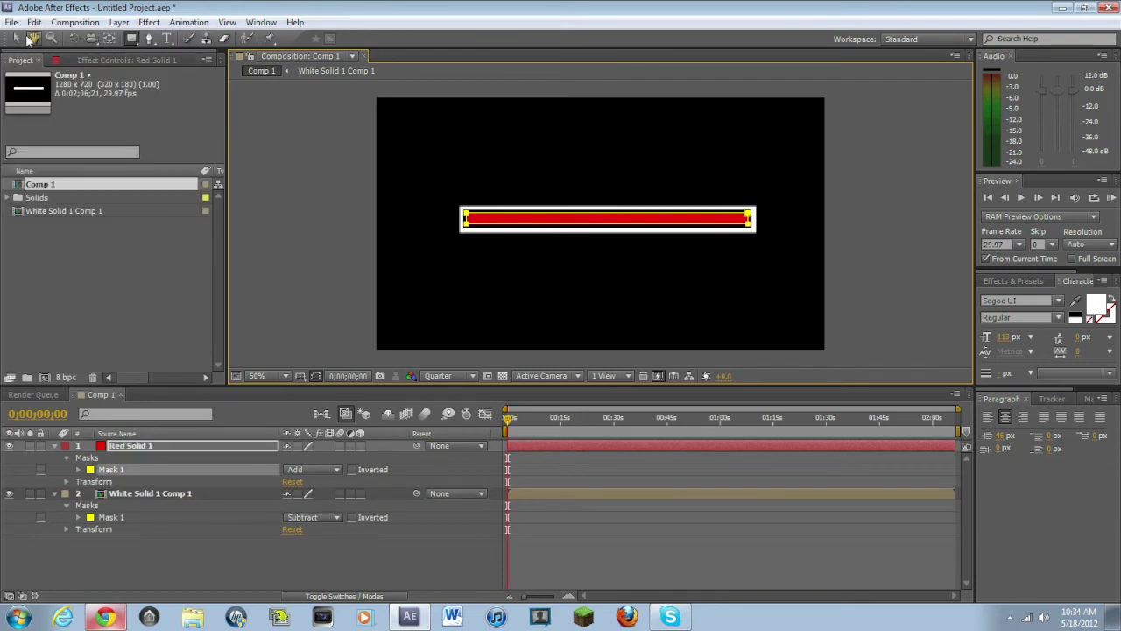
pyautogui.click(15, 39)
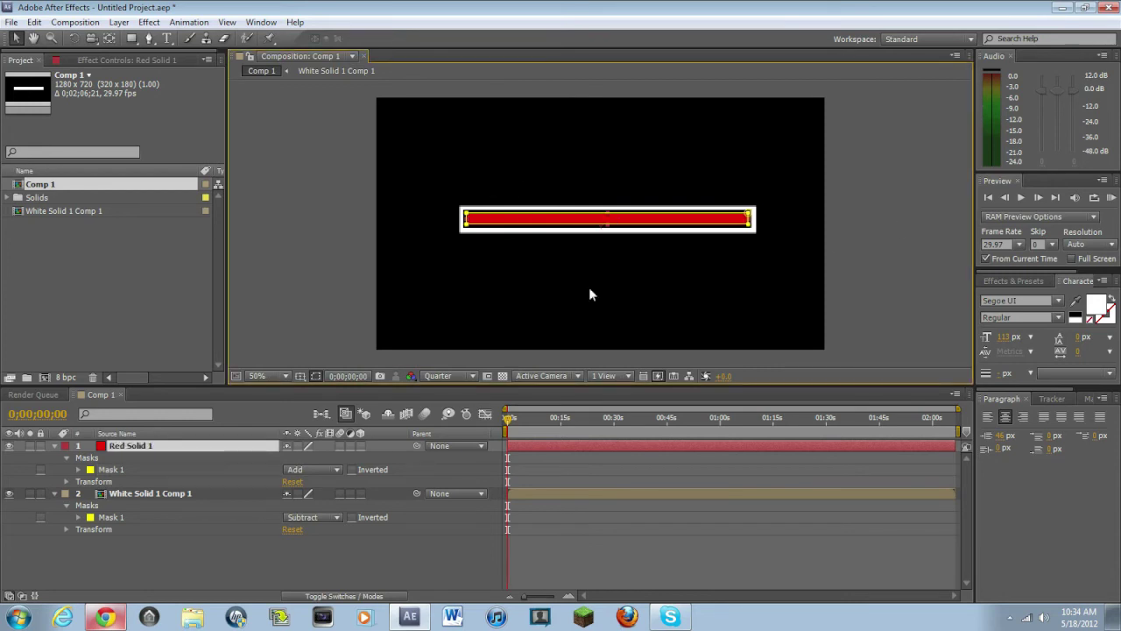
pyautogui.click(526, 410)
pyautogui.moveTo(525, 410); pyautogui.dragTo(506, 410)
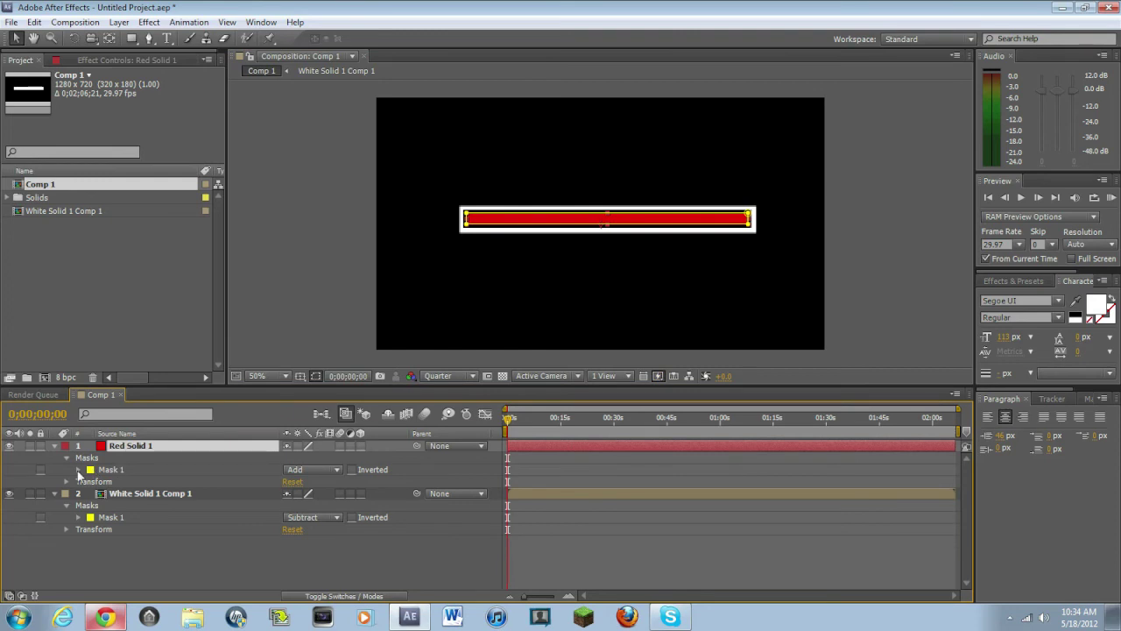
pyautogui.click(101, 474)
pyautogui.press('m')
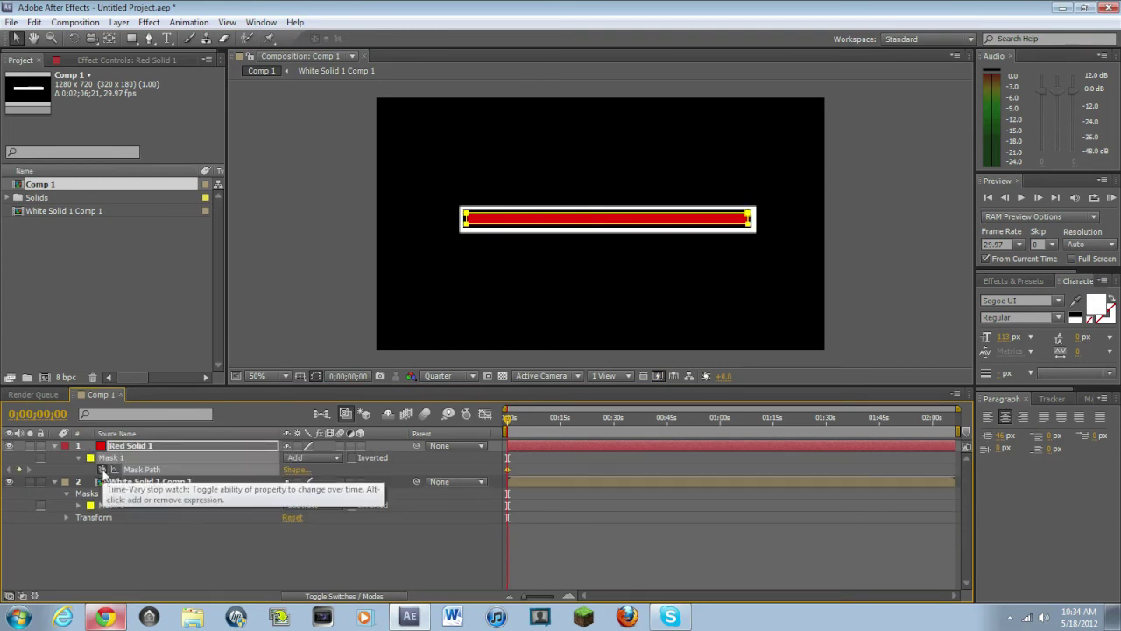
# Keyframe the Mask Path at the start, then move to 0;00;05;04 and open the mask Shape values.
pyautogui.click(102, 471)
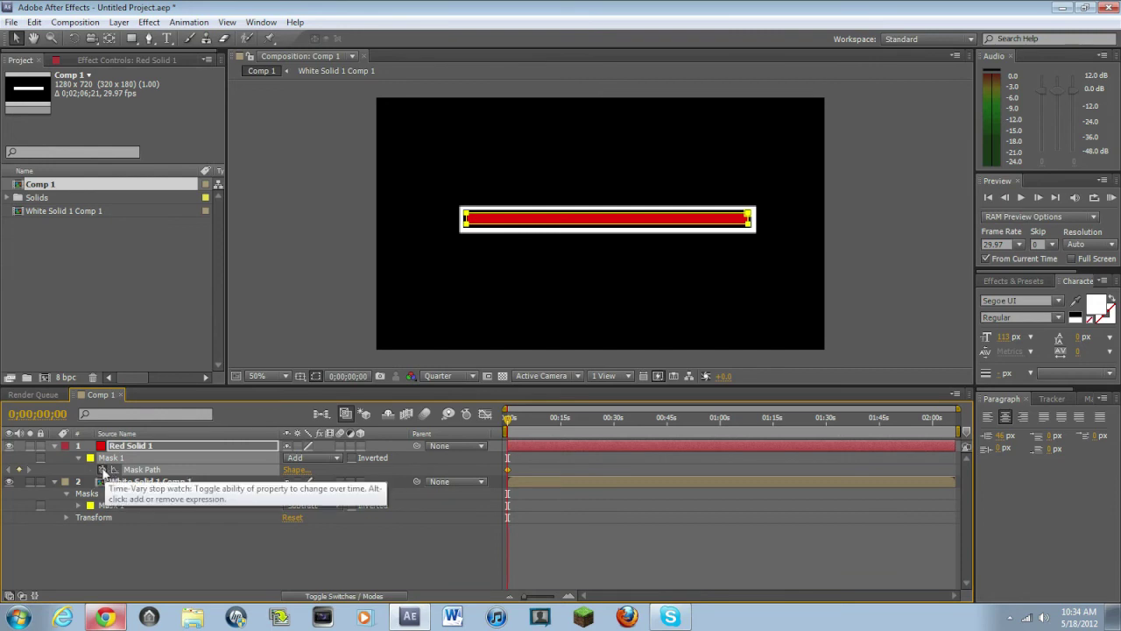
pyautogui.moveTo(509, 423); pyautogui.dragTo(527, 423)
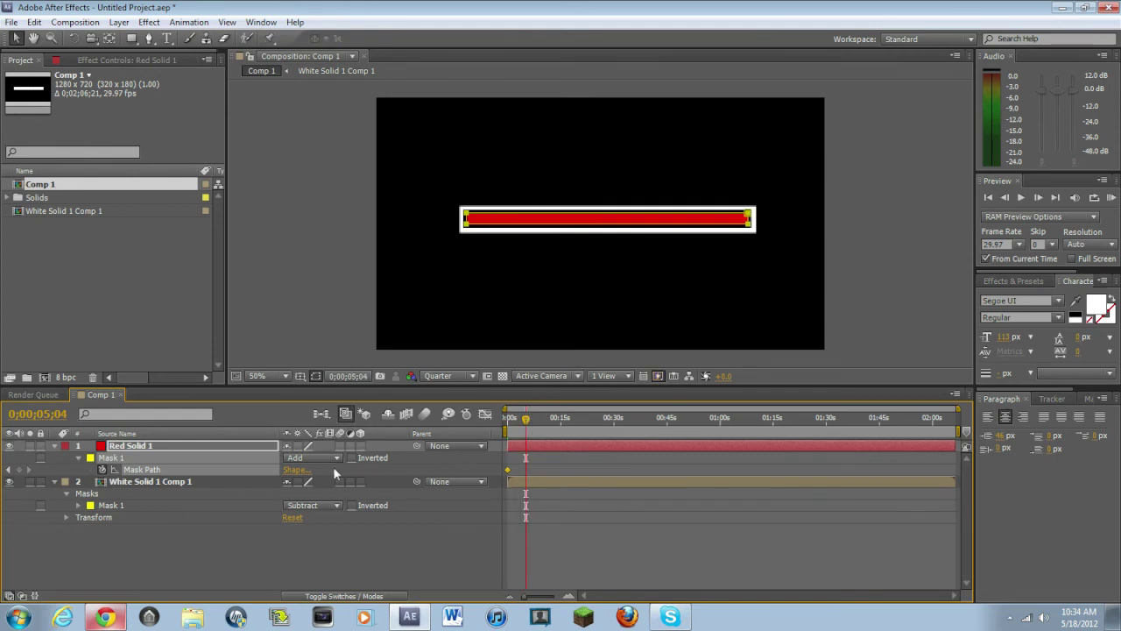
pyautogui.click(294, 471)
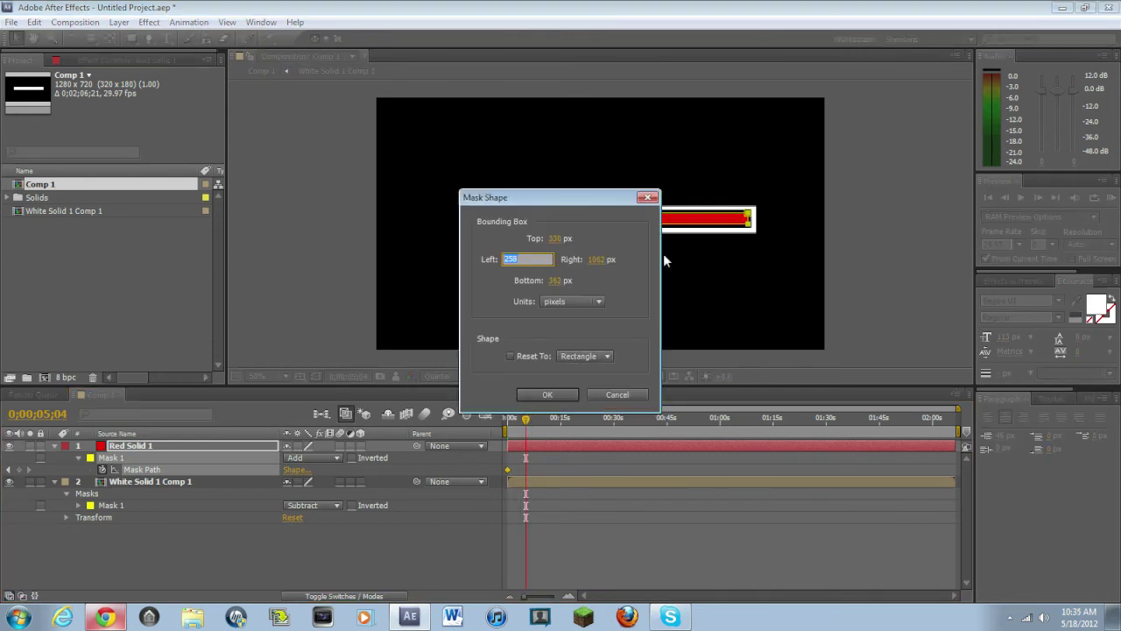
# Set the mask's Right value to 258, matching Left, so the red bar collapses.
pyautogui.rightClick(522, 259)
pyautogui.click(438, 305)
pyautogui.click(592, 261)
pyautogui.rightClick(613, 261)
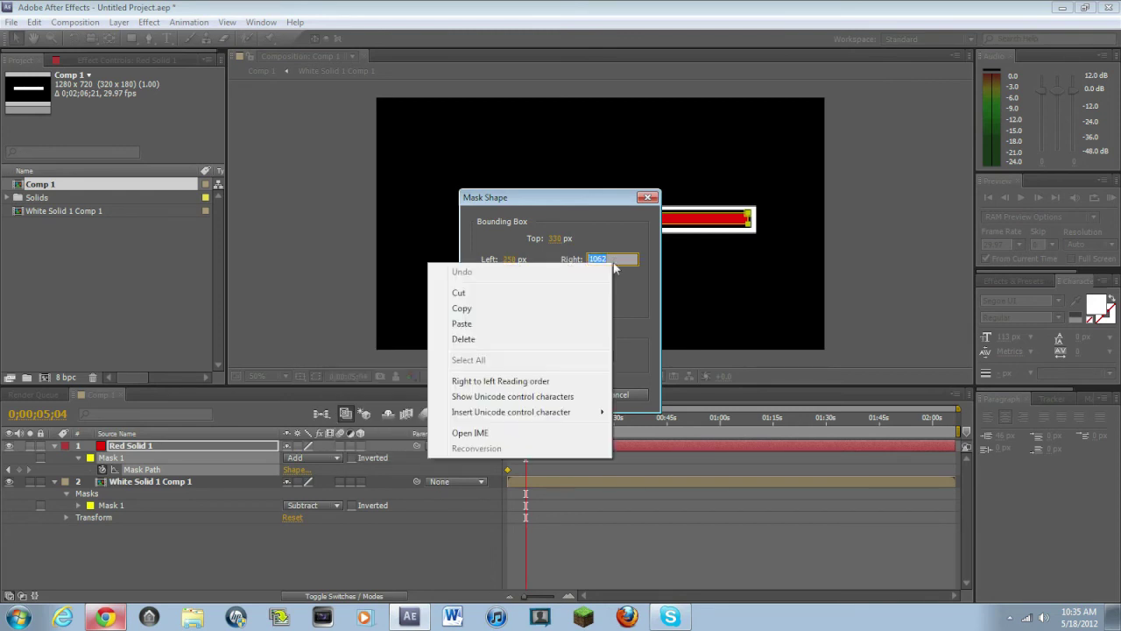
pyautogui.click(501, 313)
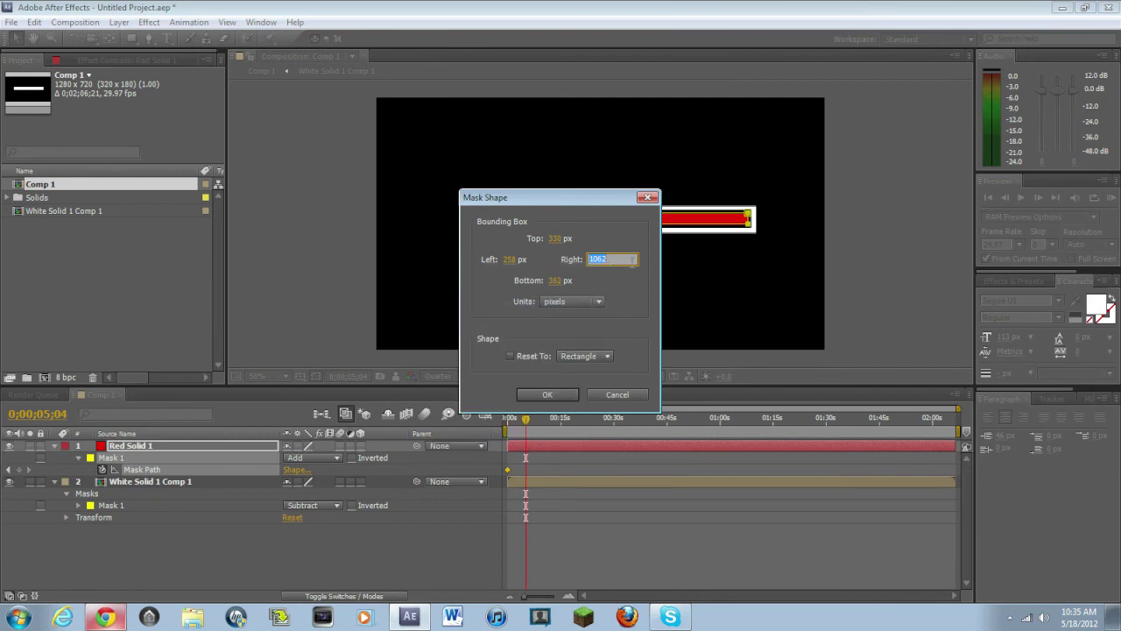
pyautogui.rightClick(631, 259)
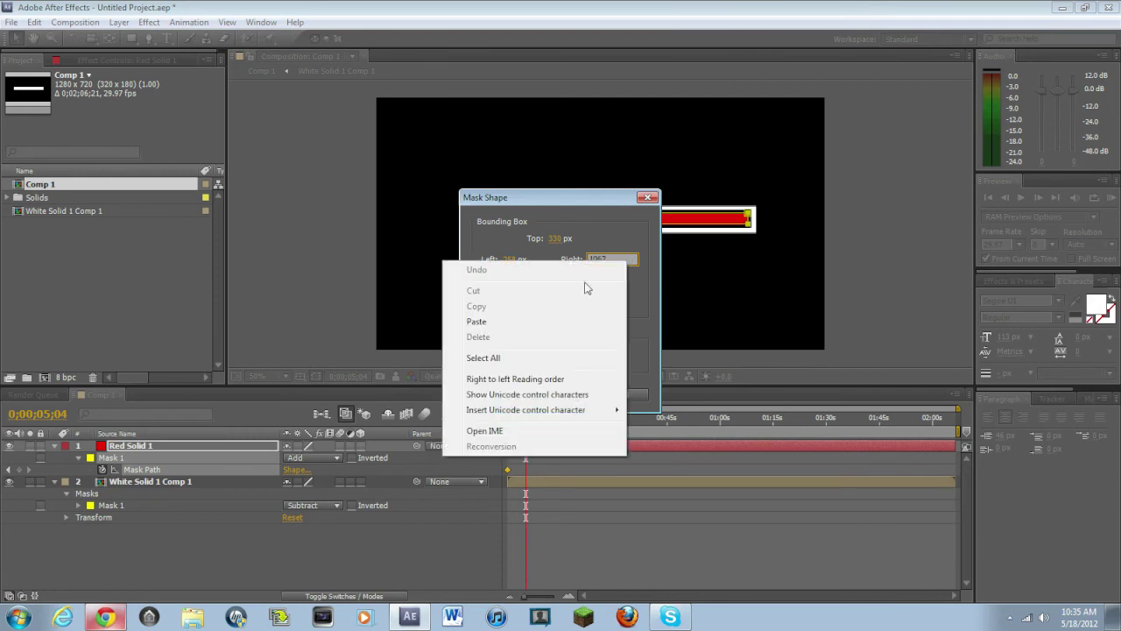
pyautogui.click(507, 317)
pyautogui.moveTo(624, 262); pyautogui.dragTo(486, 254)
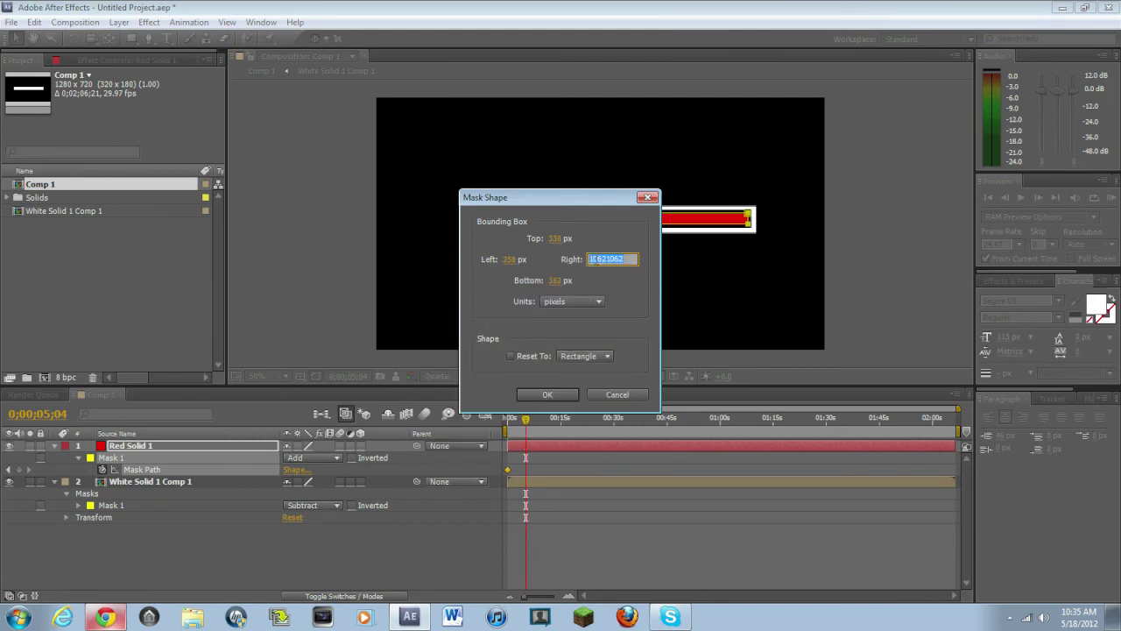
pyautogui.press('BackSpace')
pyautogui.press('Return')
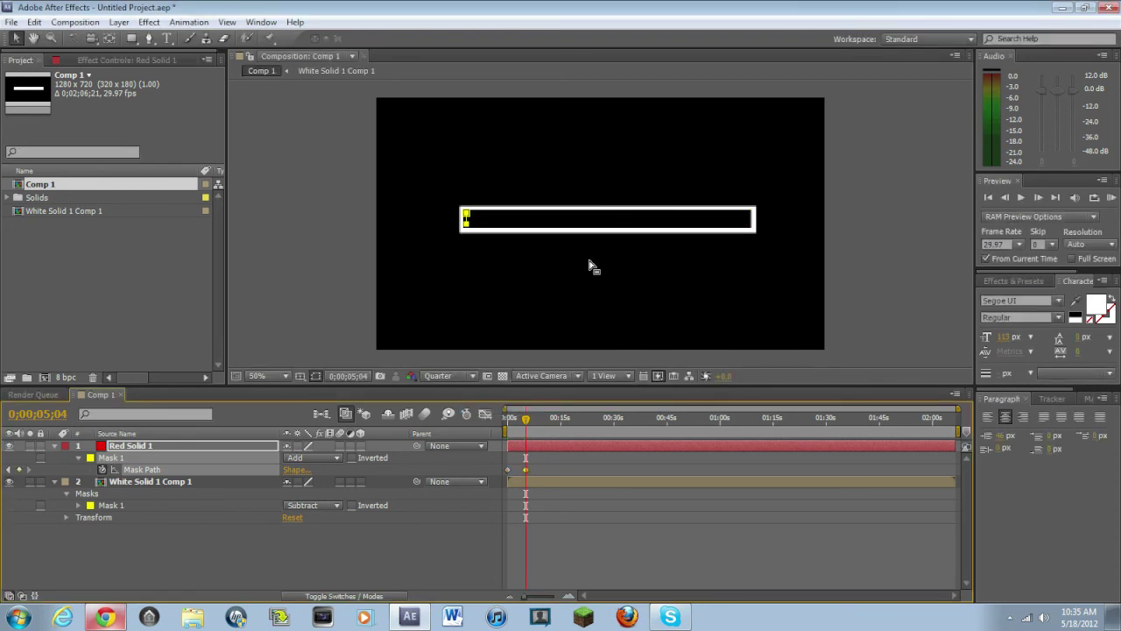
# Swap the two Mask Path keyframes so the red bar fills from empty, then return to the YouTube reference.
pyautogui.moveTo(511, 423)
pyautogui.mouseDown()
pyautogui.moveTo(528, 424)
pyautogui.moveTo(506, 427)
pyautogui.mouseUp()
pyautogui.moveTo(509, 470)
pyautogui.mouseDown()
pyautogui.moveTo(538, 470)
pyautogui.moveTo(509, 470)
pyautogui.moveTo(526, 469)
pyautogui.mouseUp()
pyautogui.moveTo(508, 420)
pyautogui.mouseDown()
pyautogui.moveTo(531, 423)
pyautogui.moveTo(508, 426)
pyautogui.moveTo(530, 434)
pyautogui.moveTo(513, 434)
pyautogui.mouseUp()
pyautogui.click(106, 619)
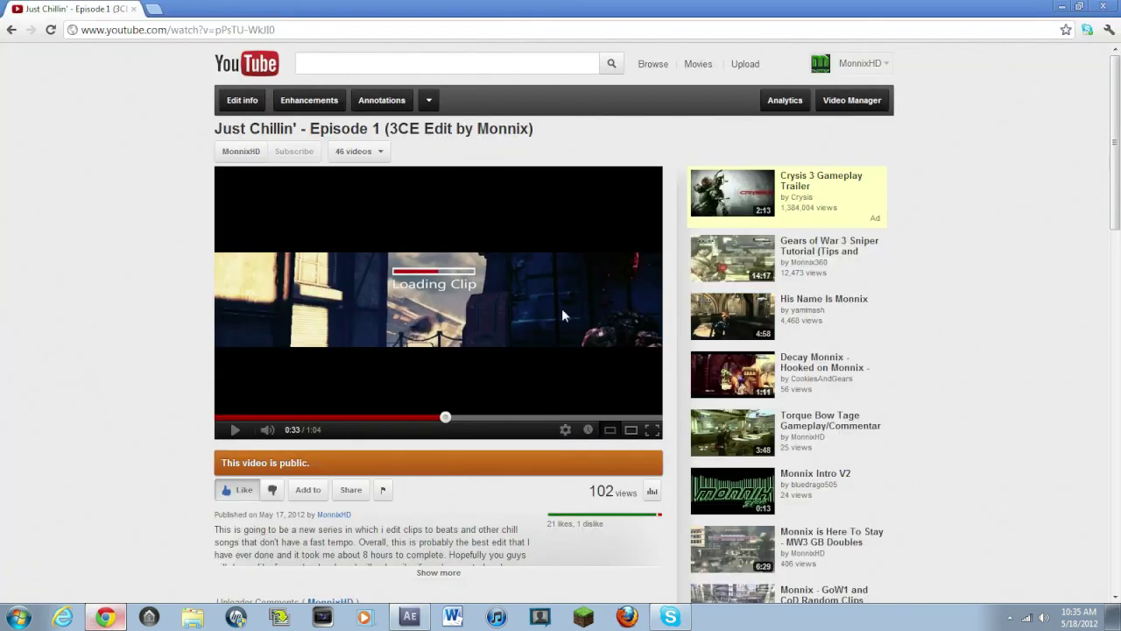
# Return to After Effects and scrub from 0;00;00;00 to watch the red bar widen.
pyautogui.click(123, 620)
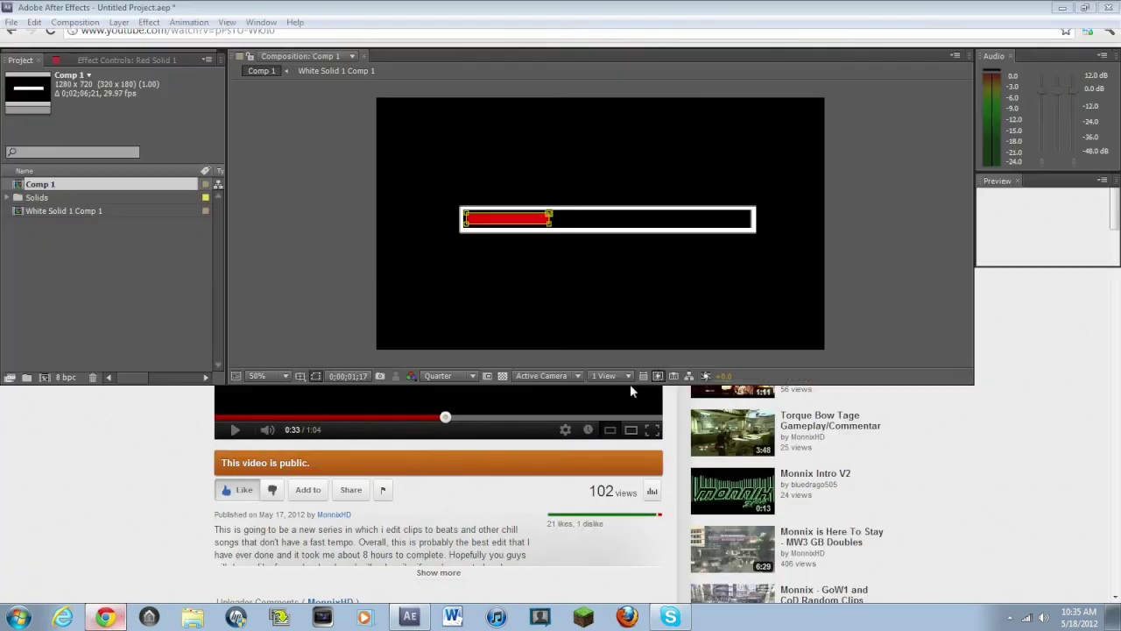
pyautogui.moveTo(515, 430)
pyautogui.mouseDown()
pyautogui.moveTo(531, 435)
pyautogui.moveTo(508, 438)
pyautogui.moveTo(534, 439)
pyautogui.moveTo(508, 445)
pyautogui.mouseUp()
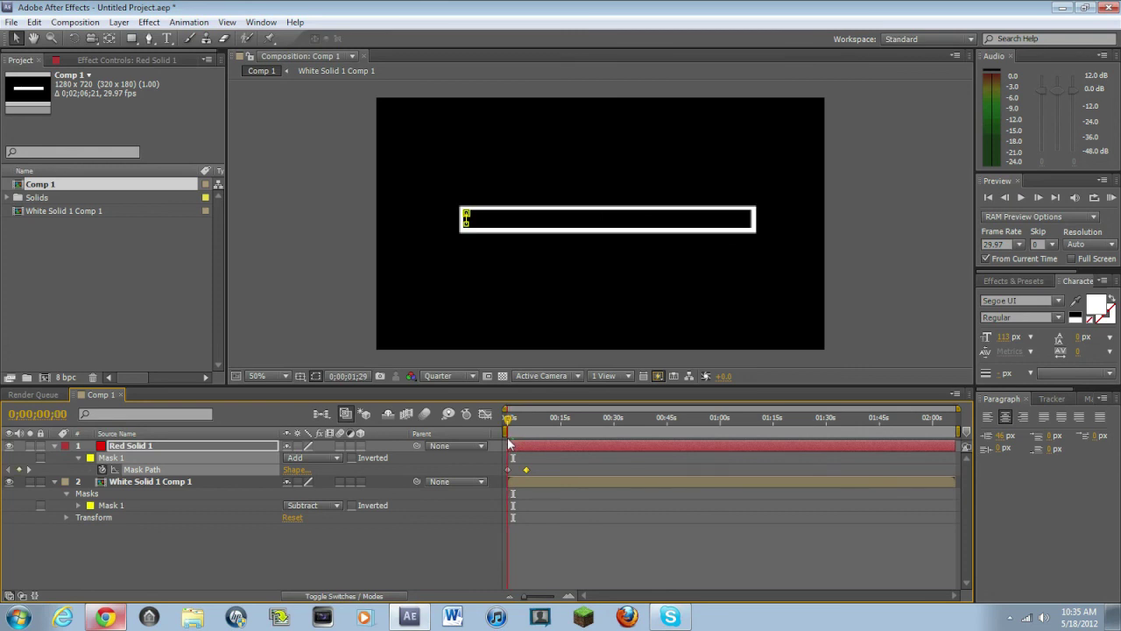